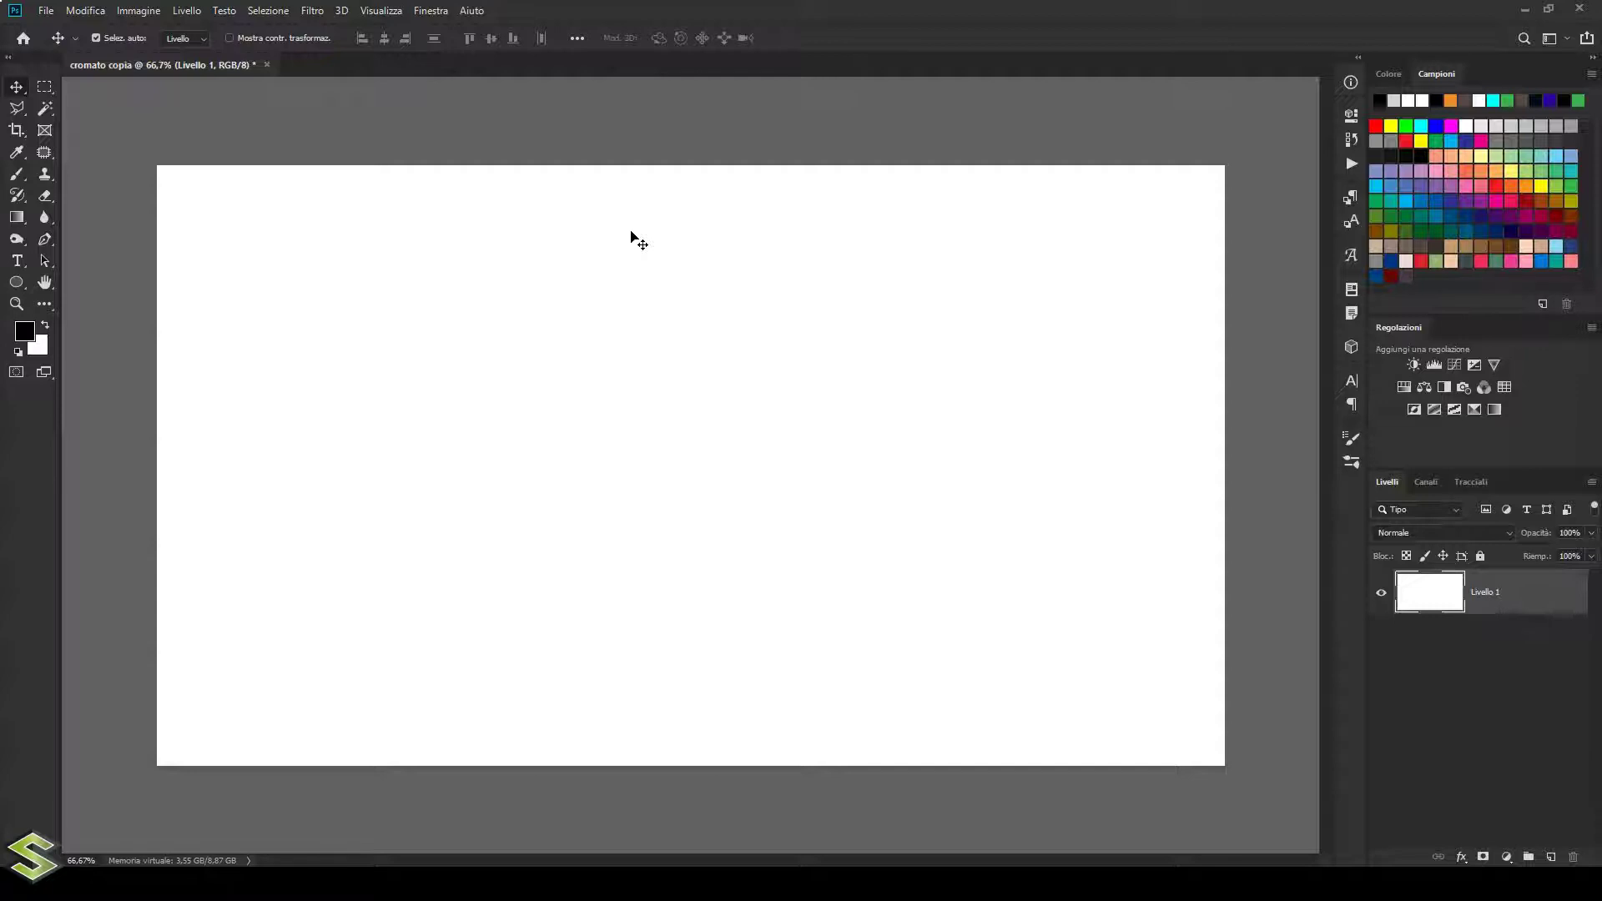
# Step: Check the image size, then fill the background layer with black
pyautogui.click(134, 11)
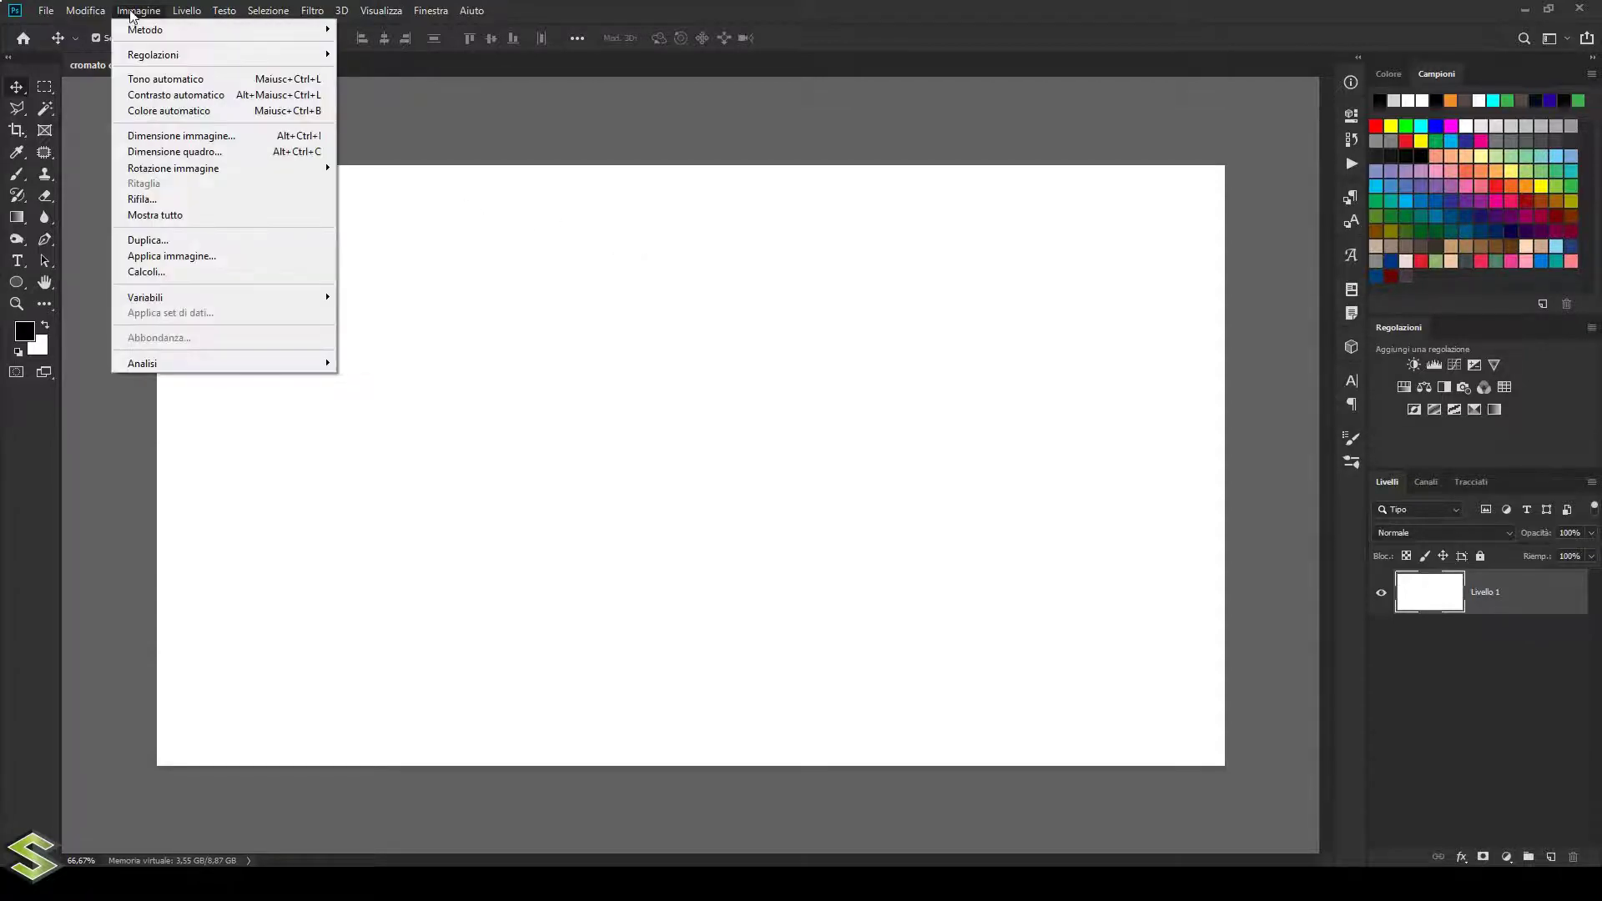
pyautogui.click(173, 139)
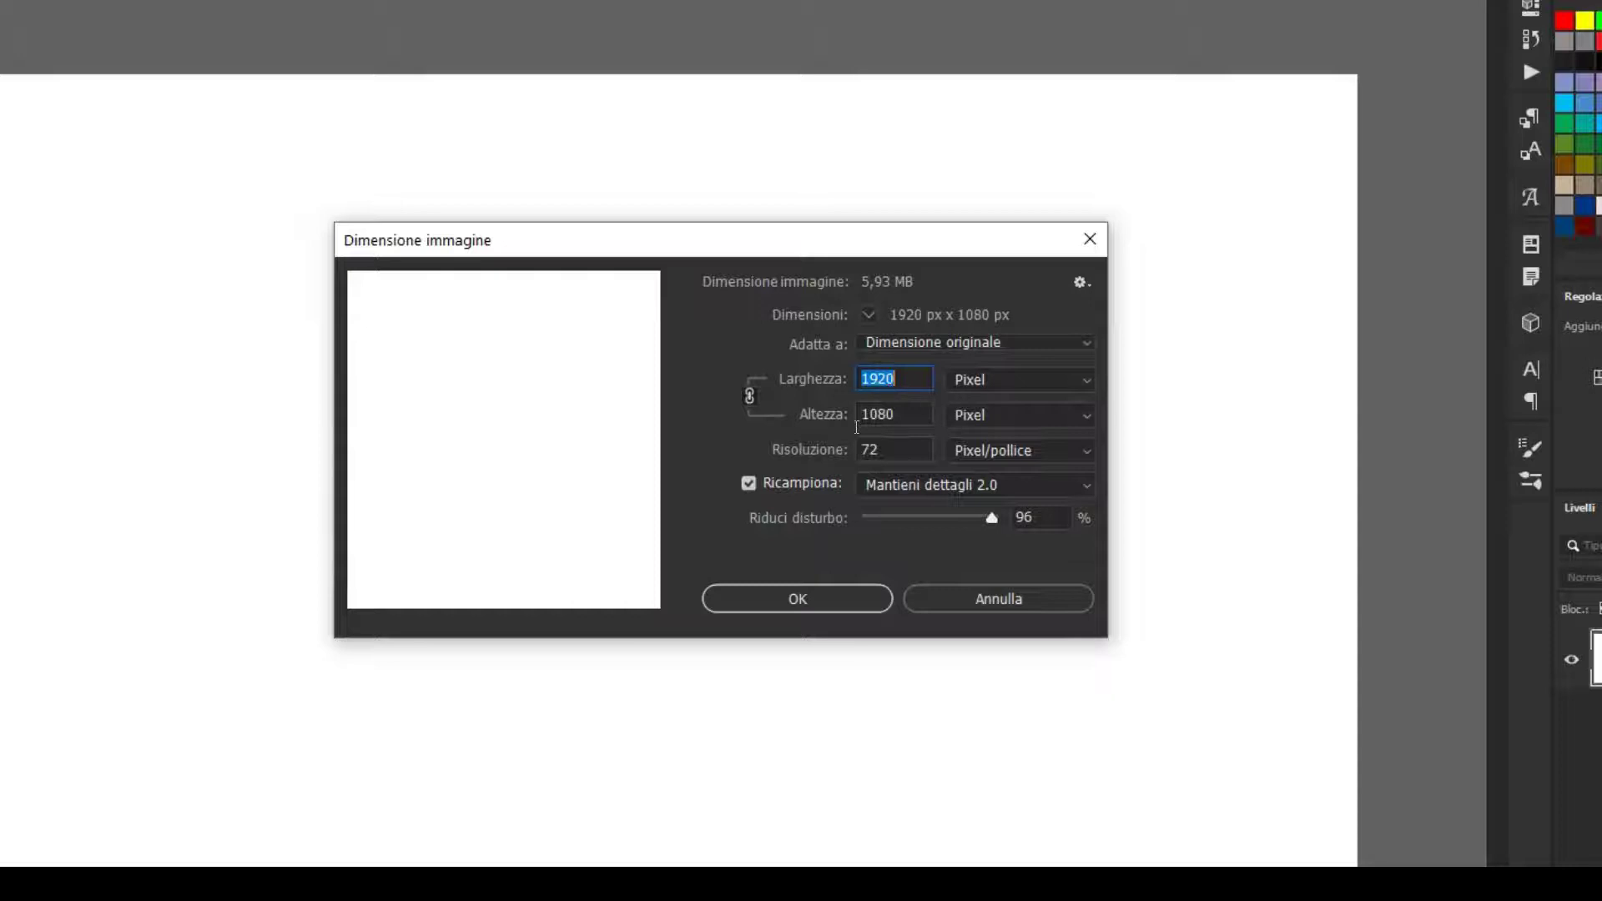
pyautogui.moveTo(772, 247); pyautogui.dragTo(753, 248)
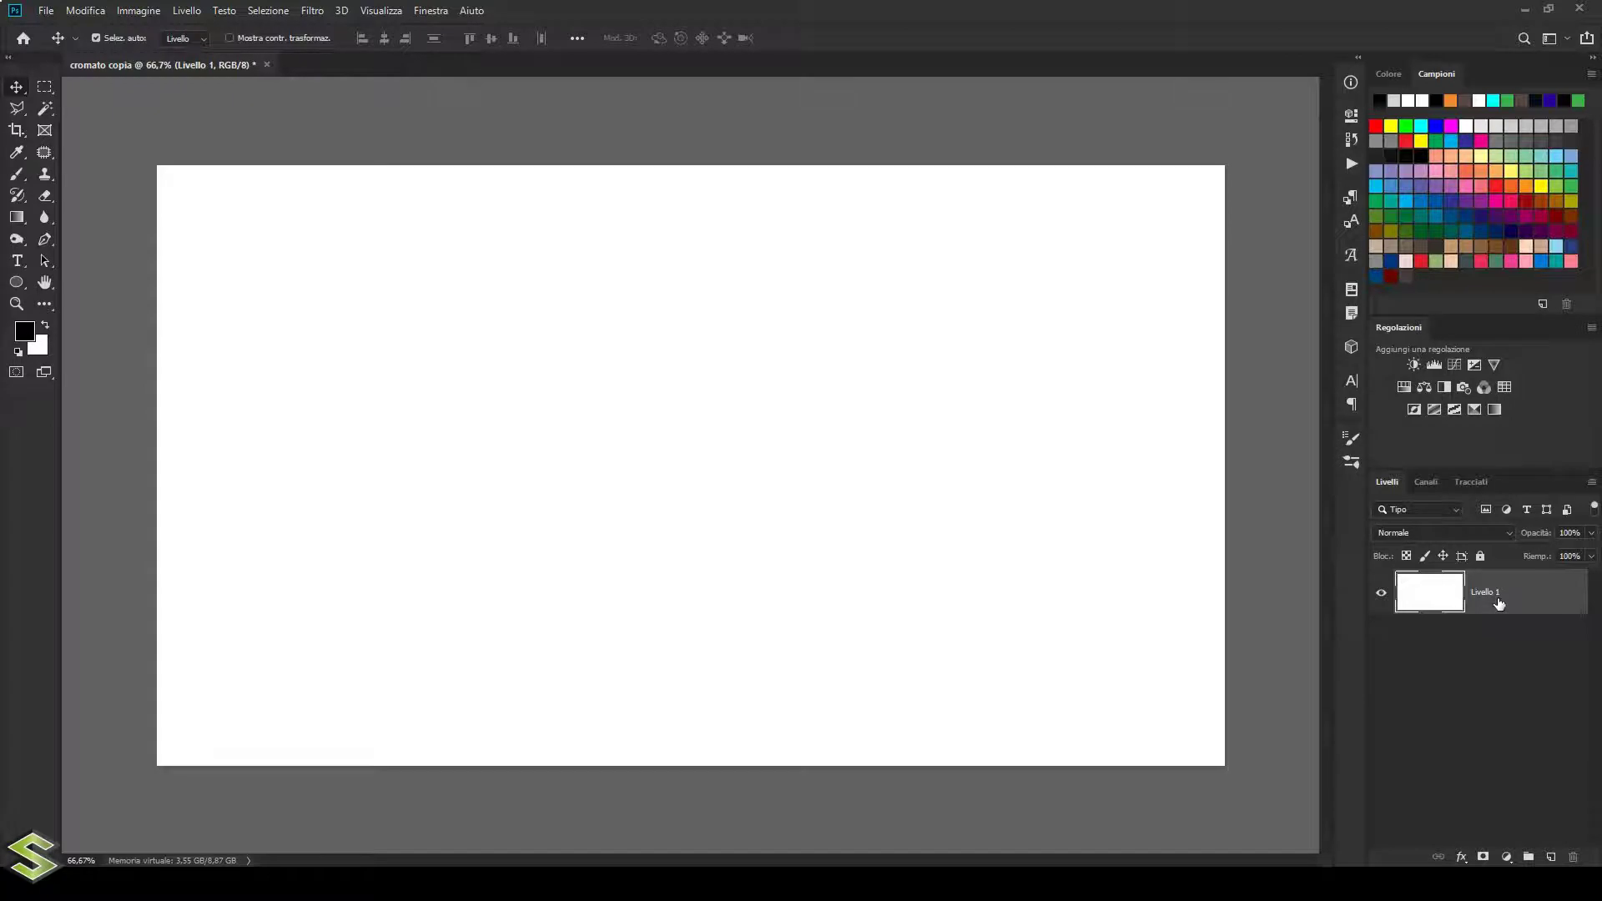
pyautogui.hotkey('shift', 'F5')
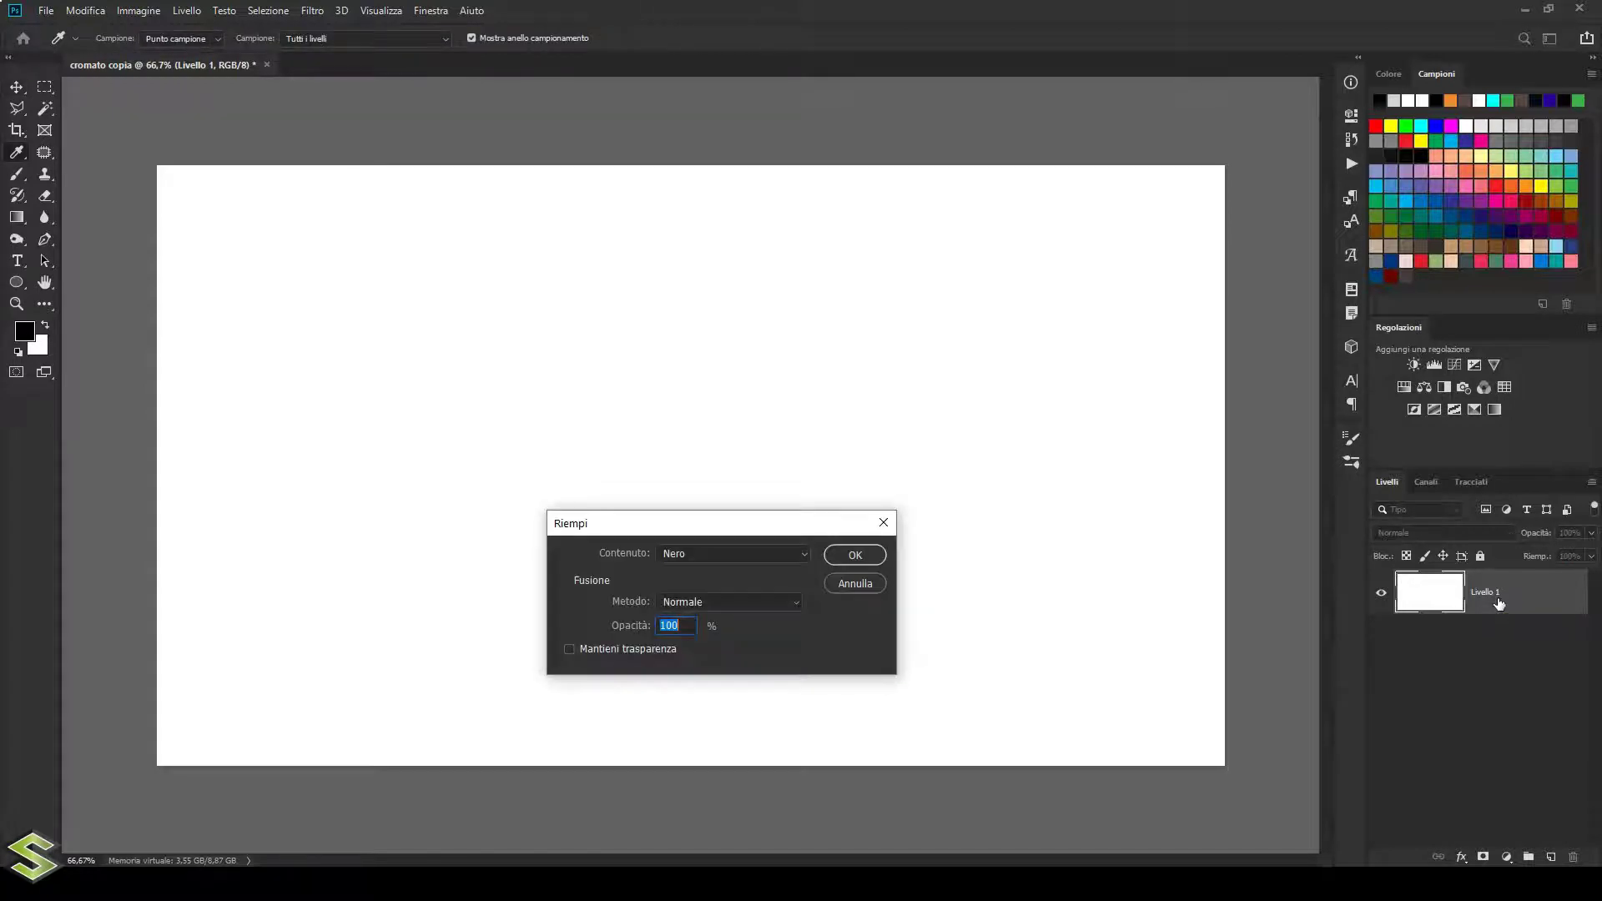
pyautogui.click(859, 558)
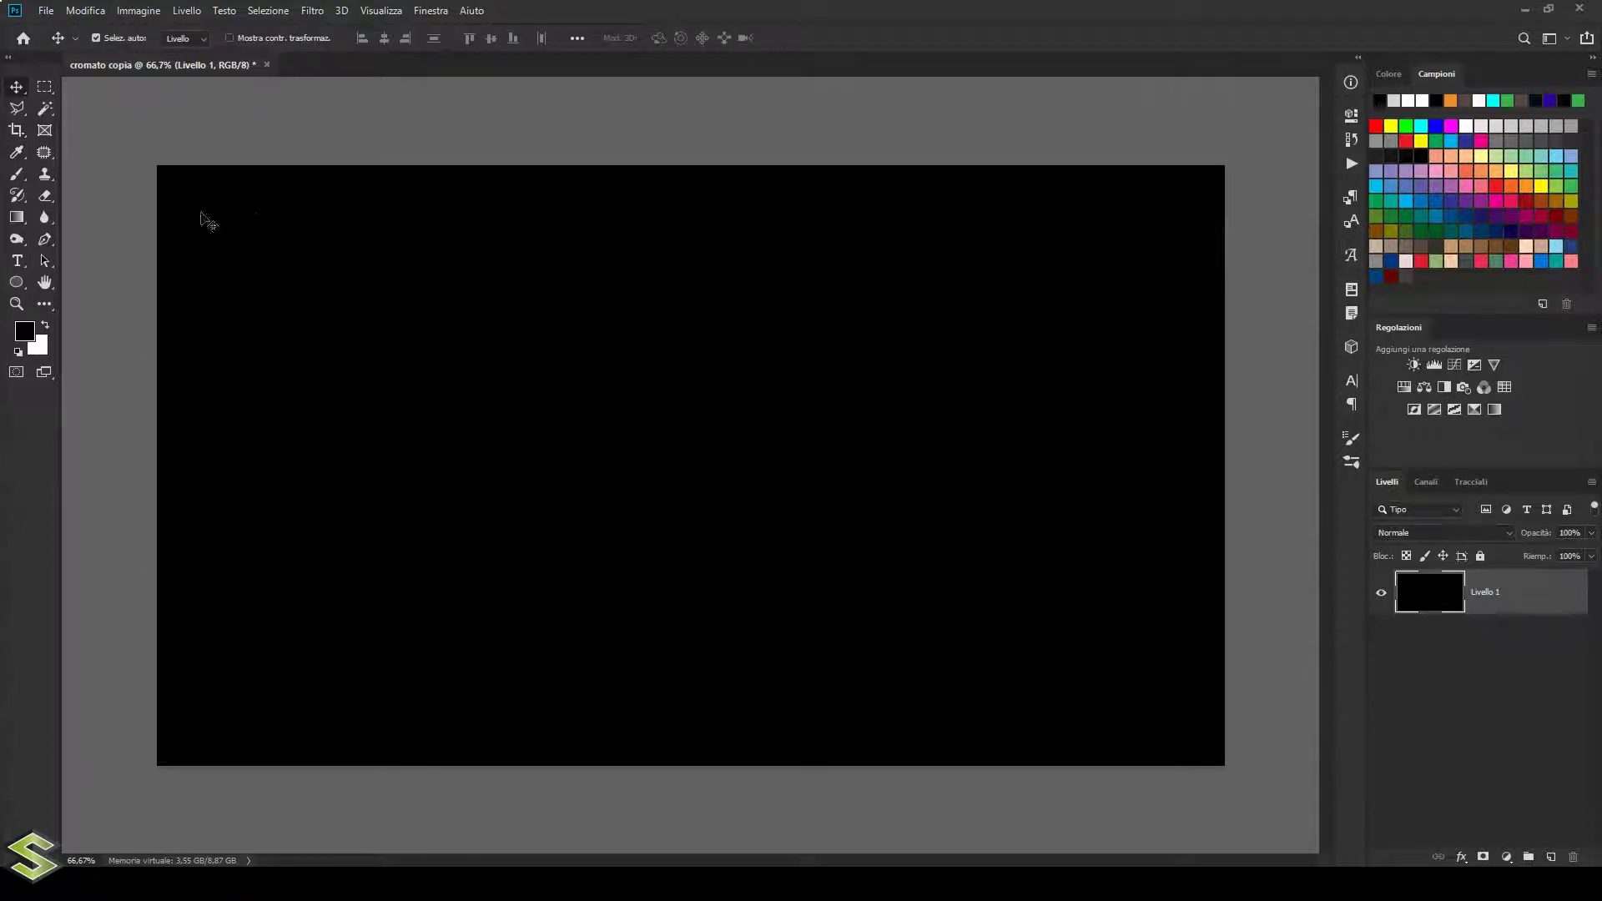
# Step: Add the text CROMATO at 247 pt and centre it on the canvas
pyautogui.click(16, 262)
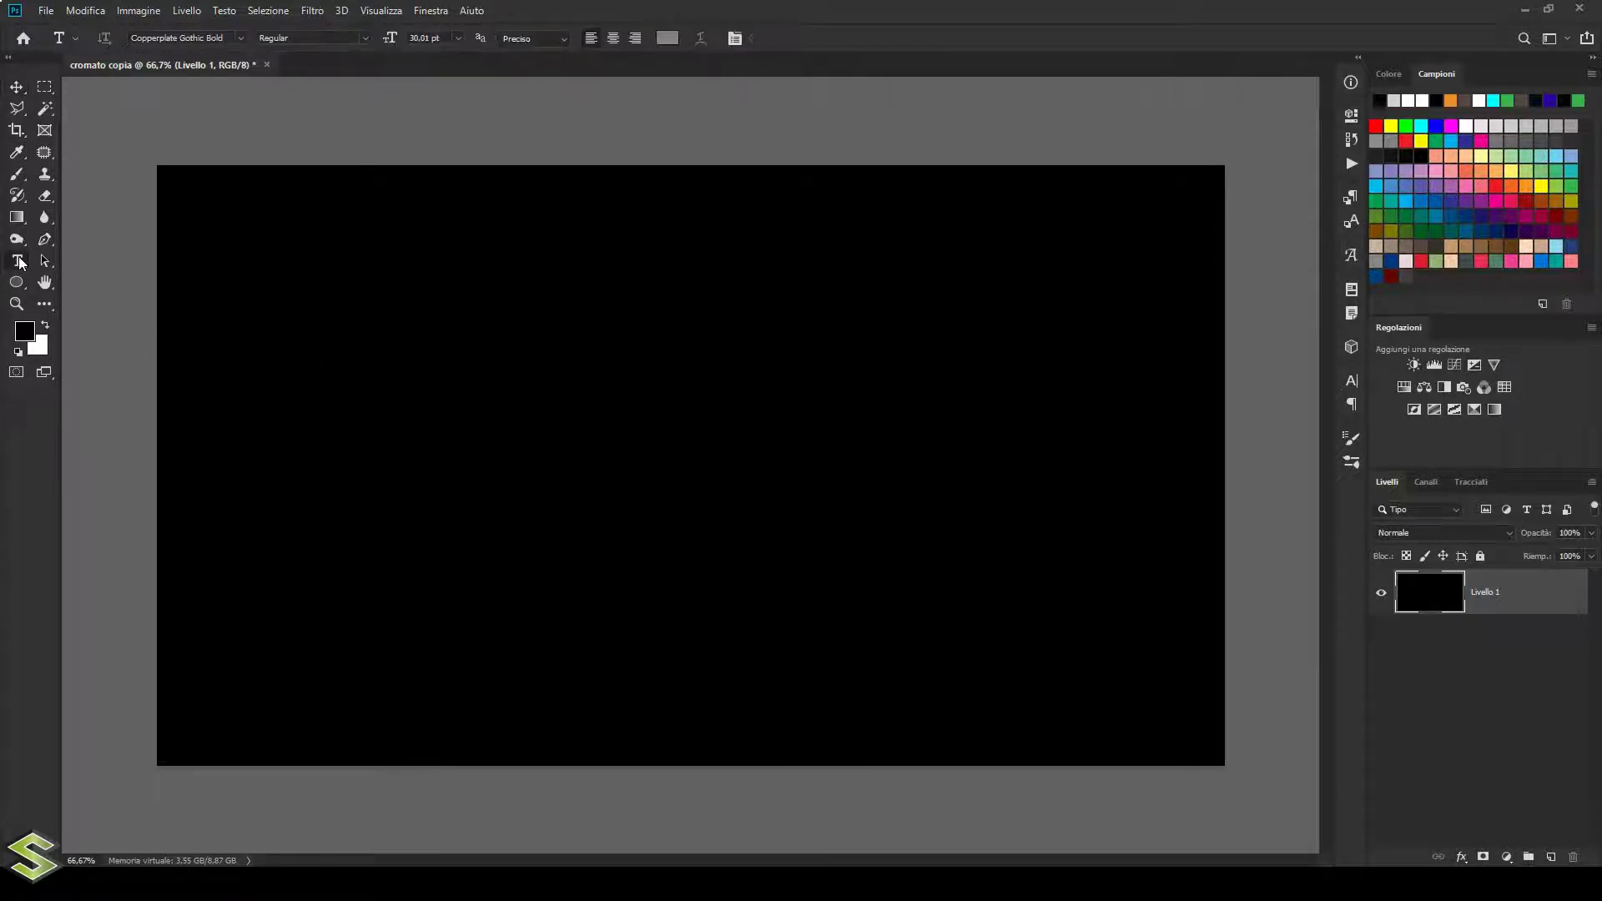
pyautogui.click(499, 448)
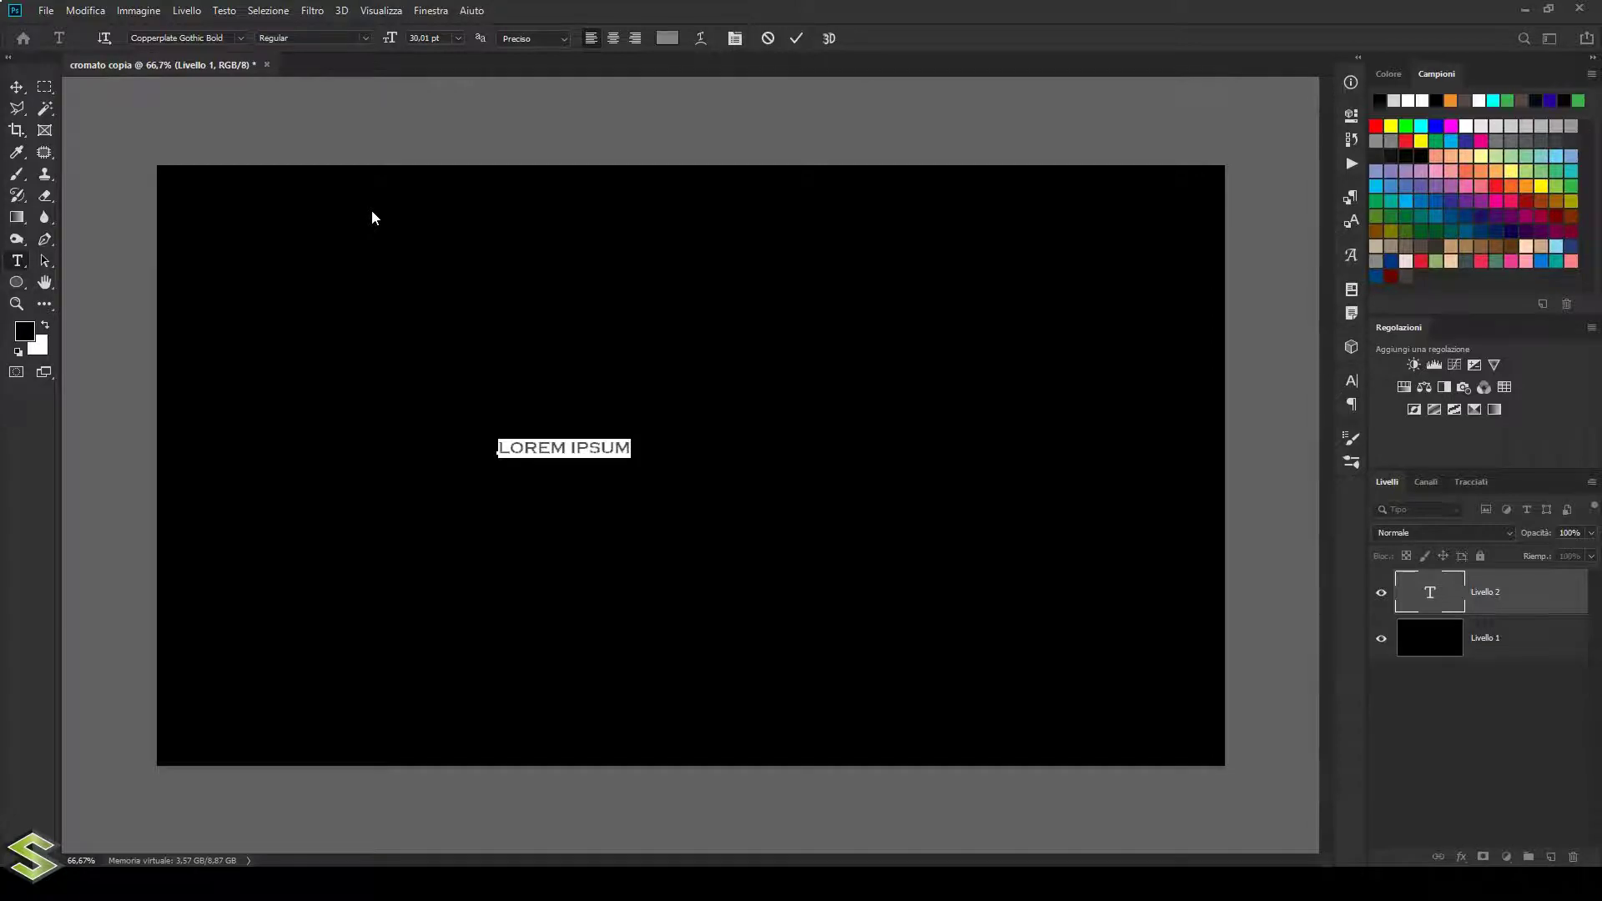
pyautogui.click(444, 38)
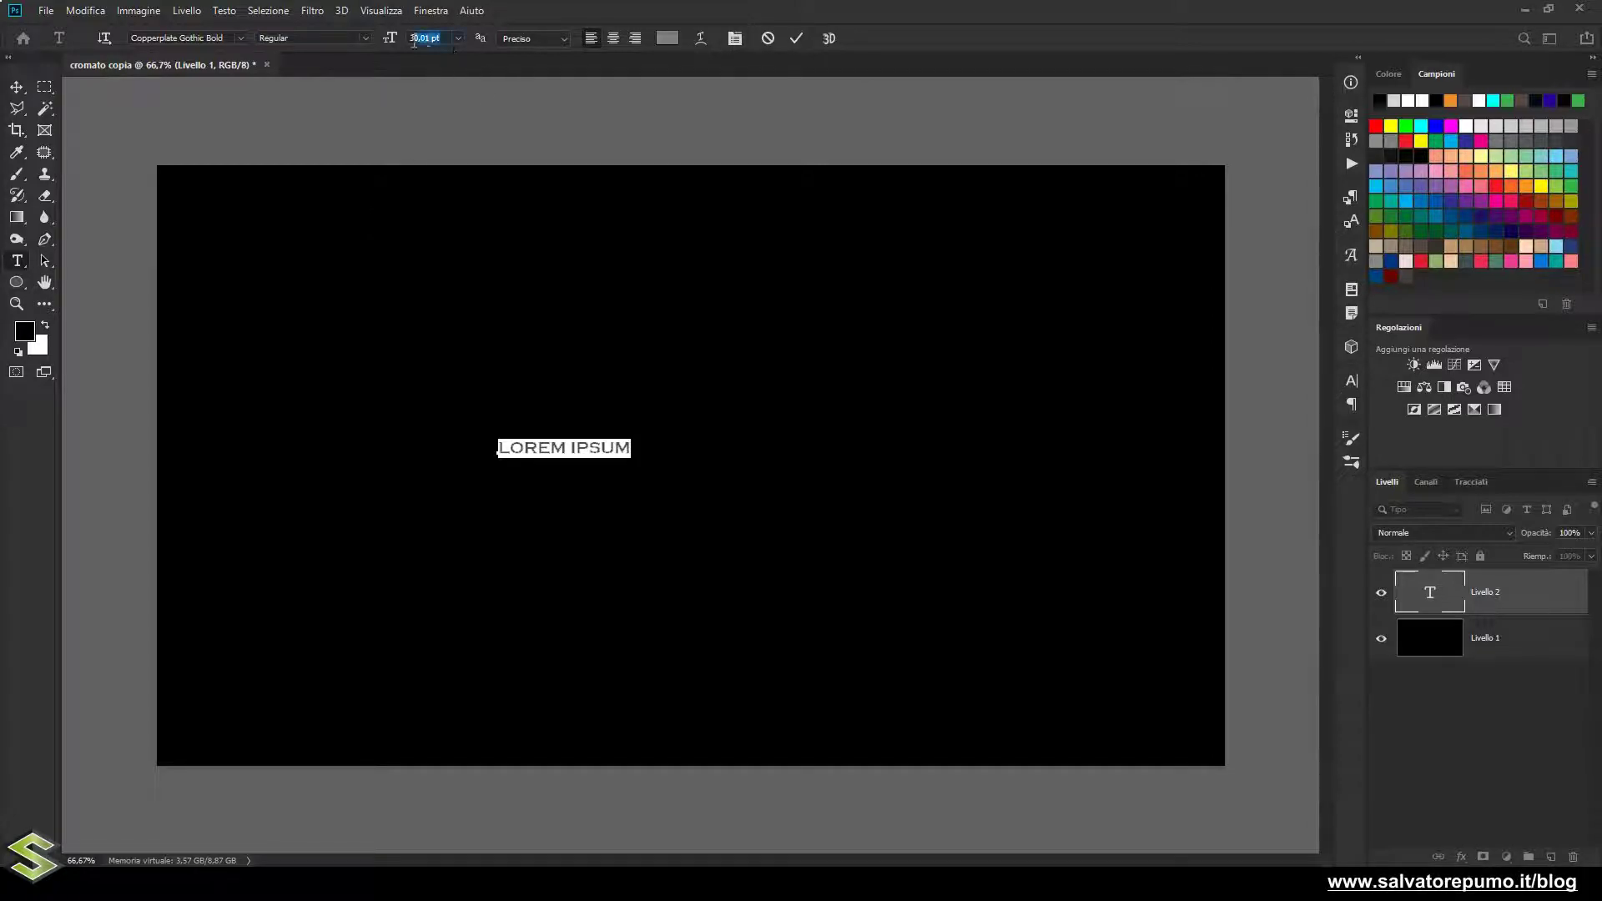
pyautogui.write('247')
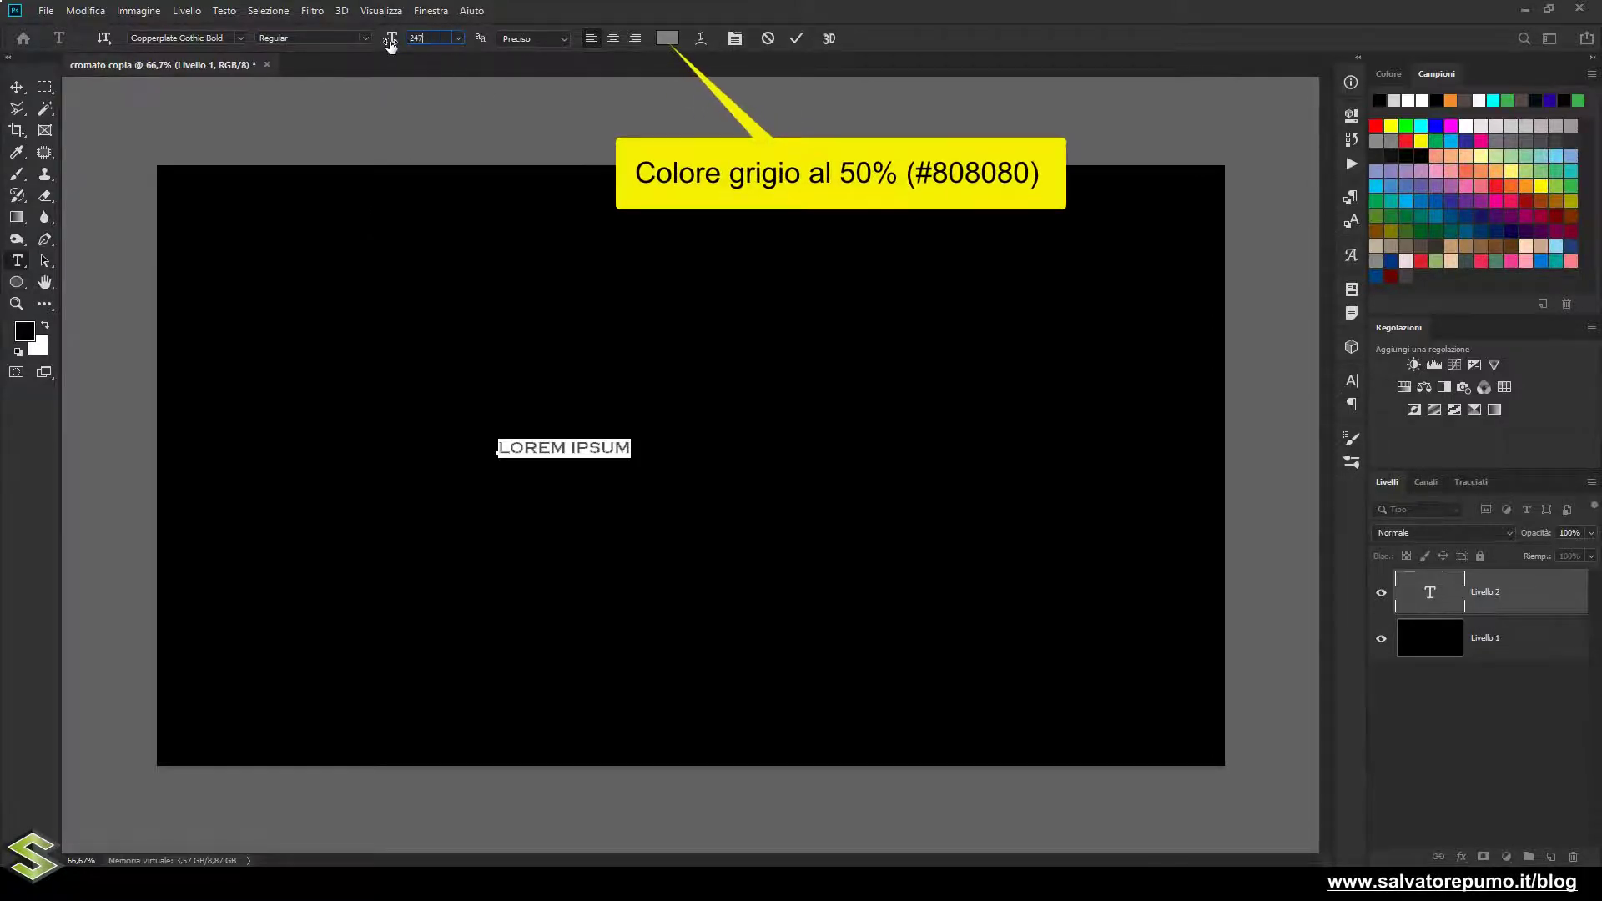
pyautogui.press('Return')
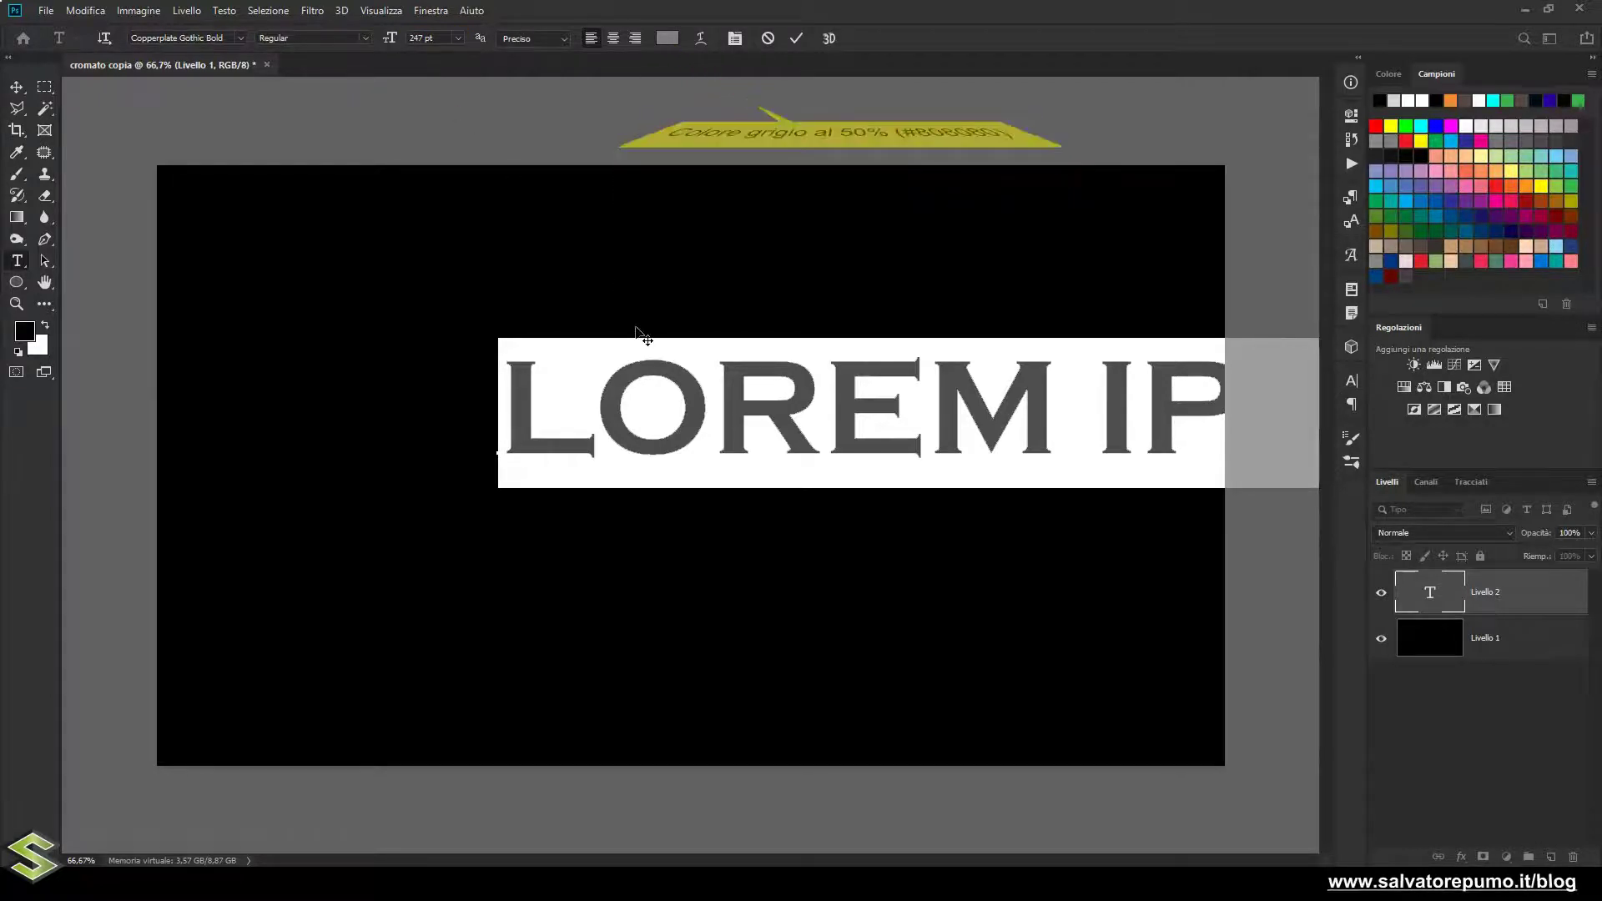
pyautogui.write('CROMATO')
pyautogui.click(17, 86)
pyautogui.moveTo(885, 428)
pyautogui.mouseDown()
pyautogui.moveTo(707, 469)
pyautogui.moveTo(690, 455)
pyautogui.mouseUp()
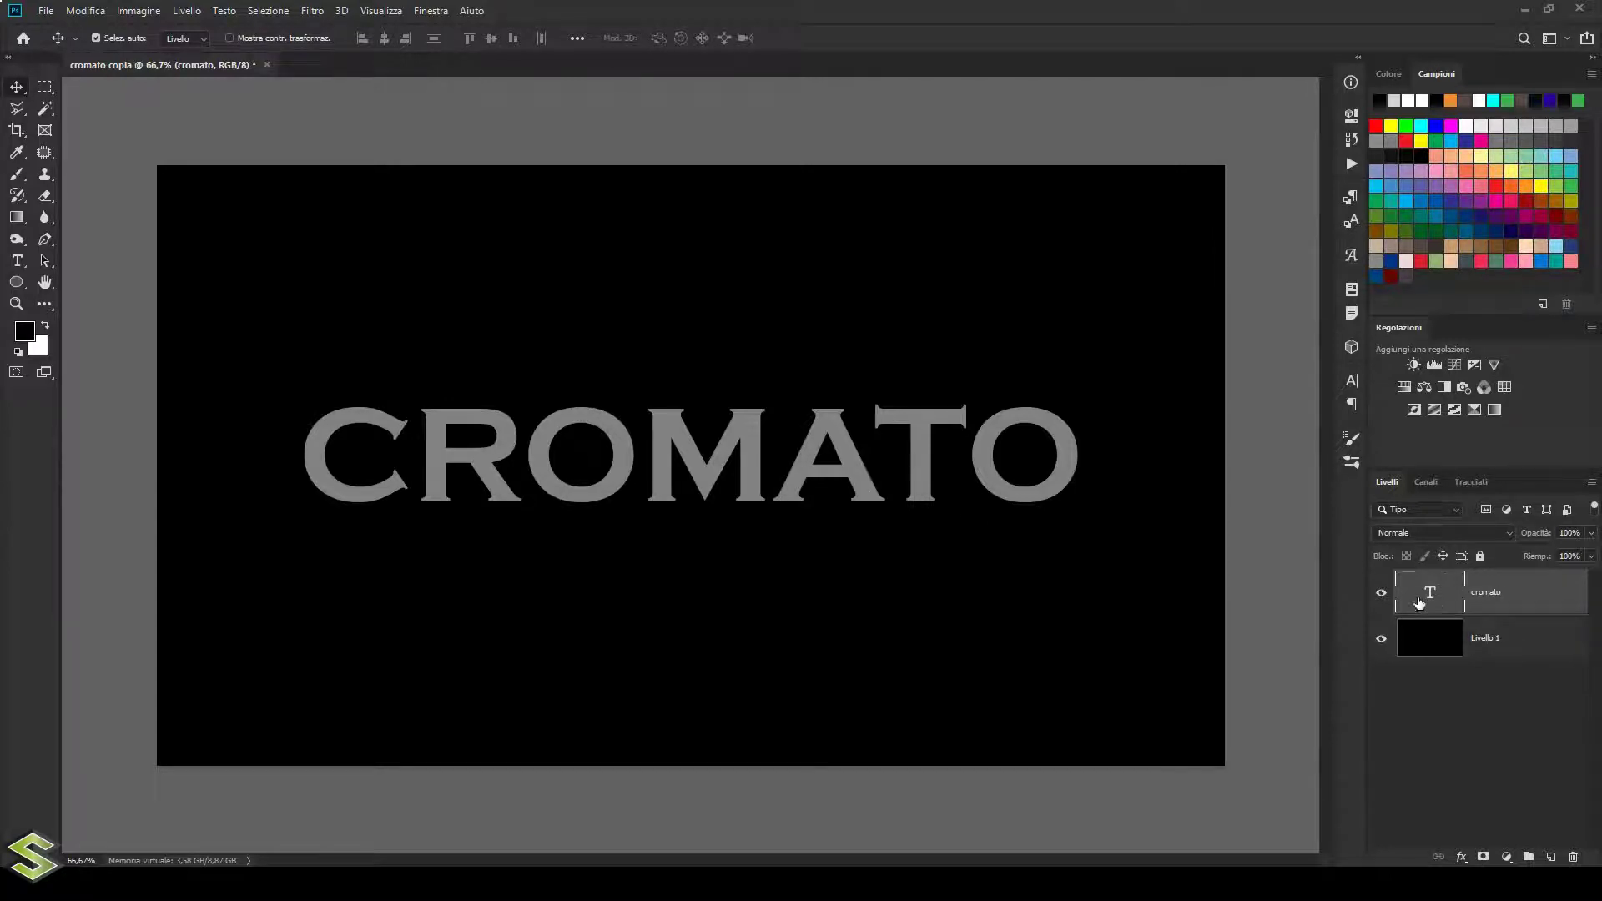
# Step: Give CROMATO a Scalpello deciso inner bevel with 168% depth and 40 px size
pyautogui.doubleClick(1554, 603)
pyautogui.moveTo(769, 136); pyautogui.dragTo(1152, 305)
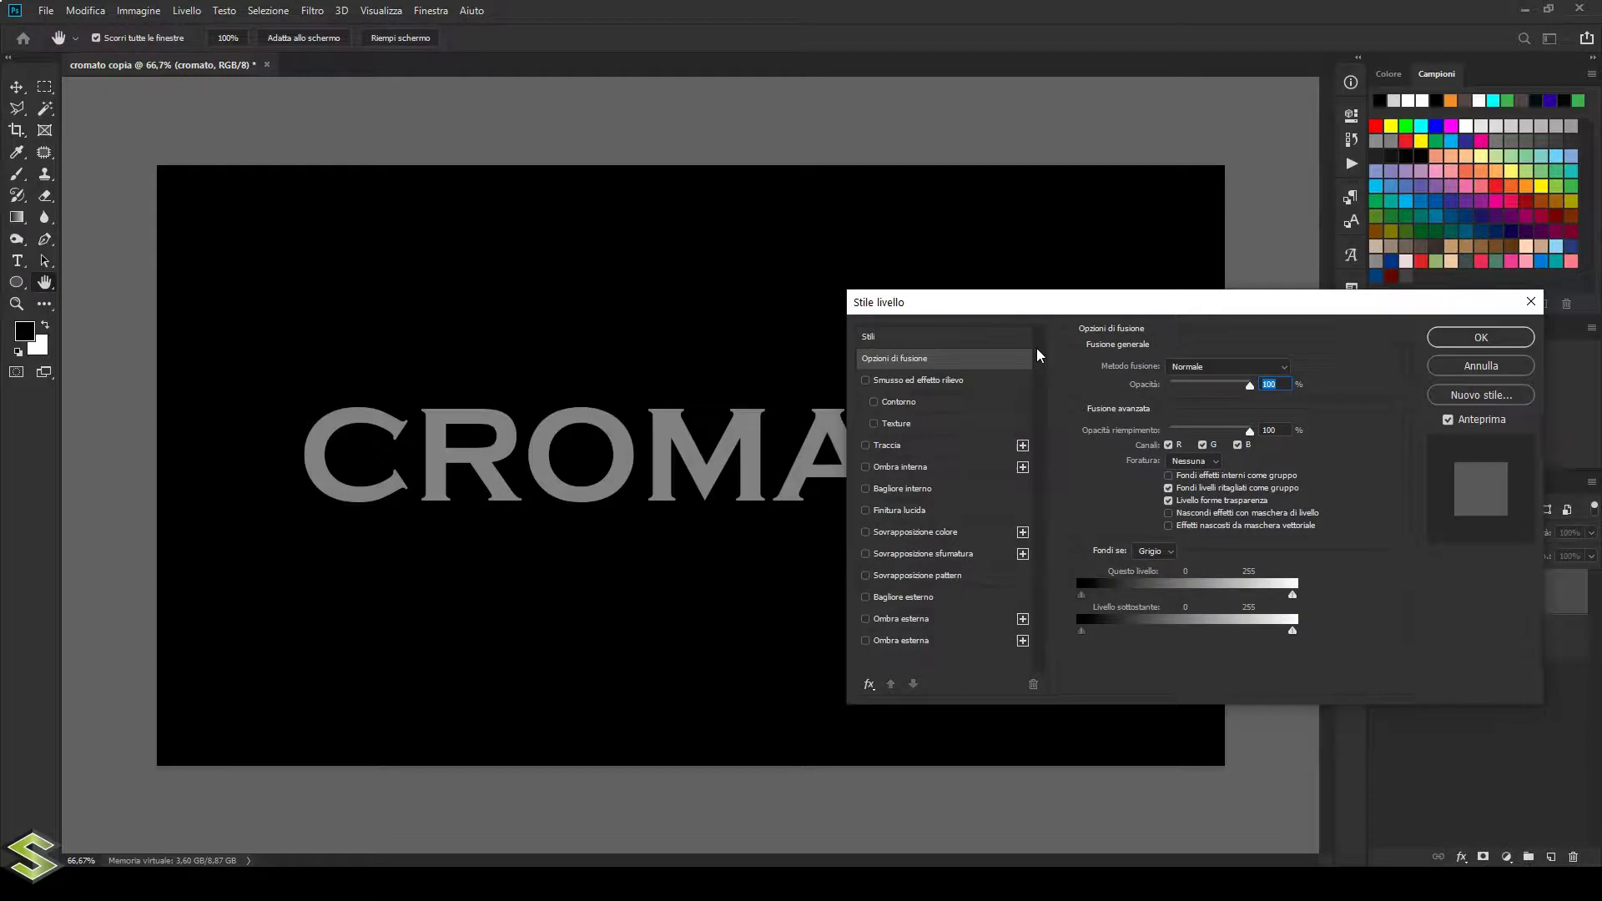
pyautogui.click(943, 381)
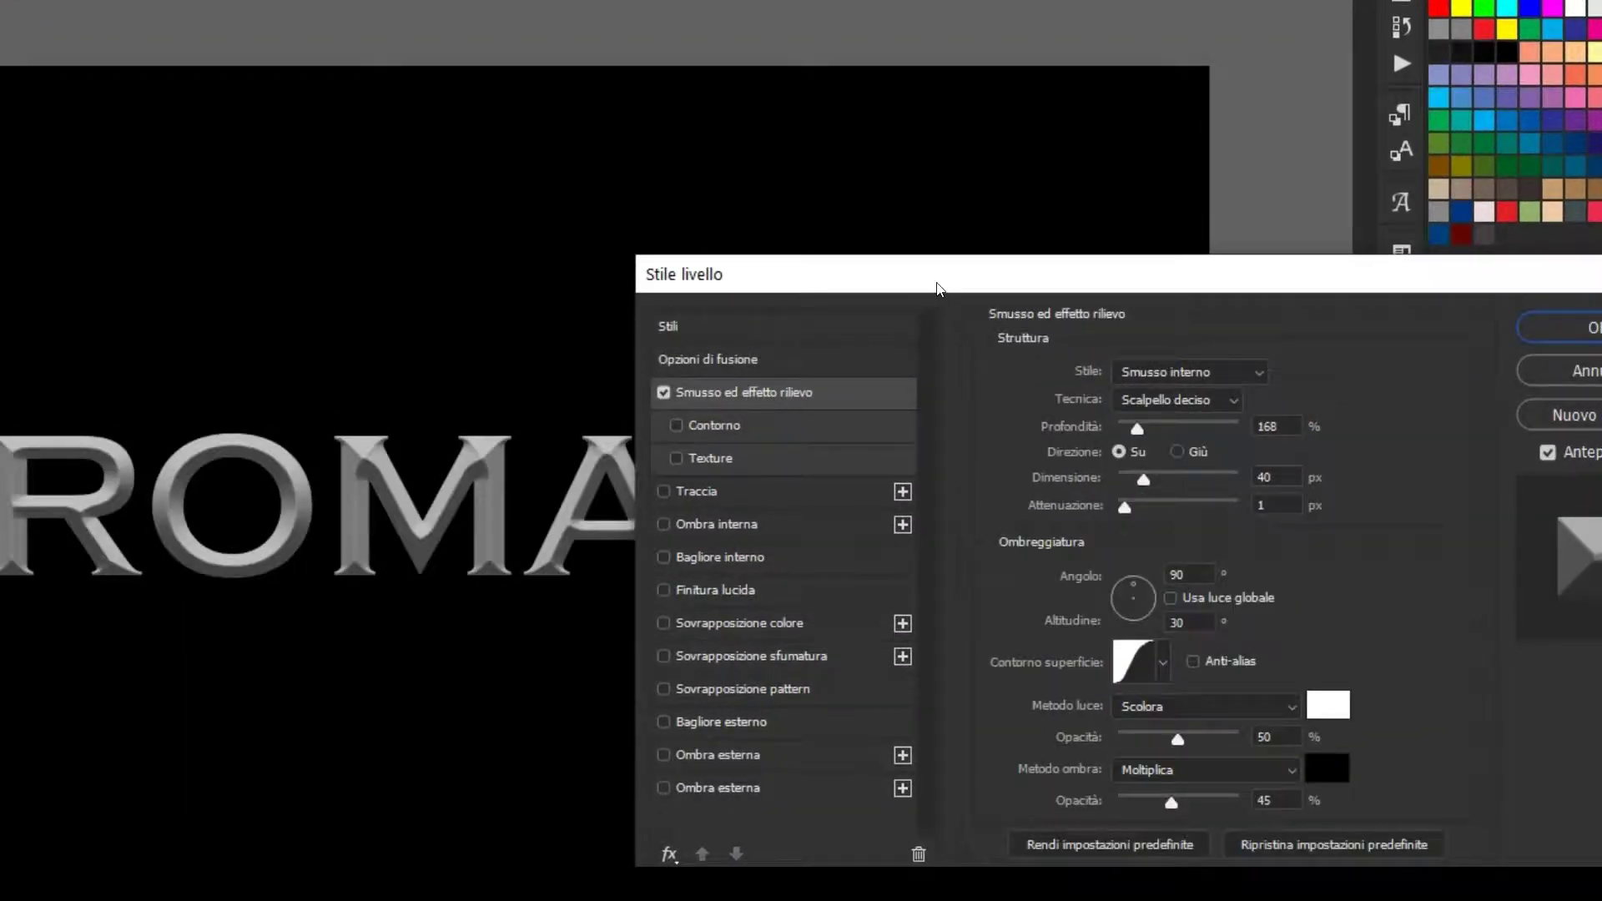
pyautogui.moveTo(936, 288); pyautogui.dragTo(916, 252)
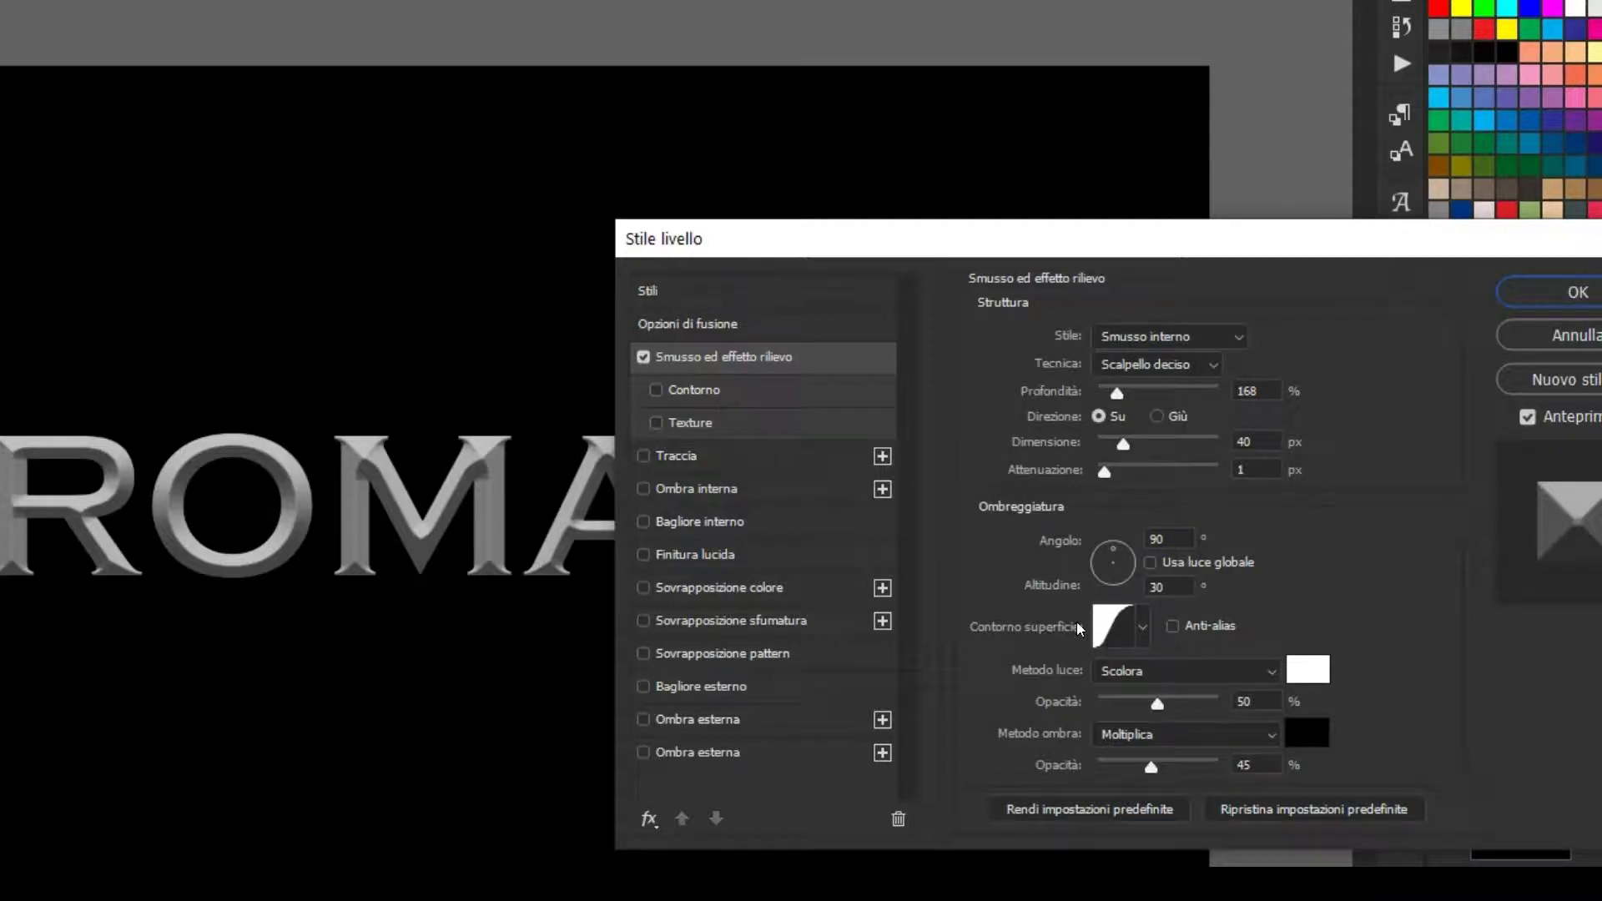
pyautogui.click(1145, 627)
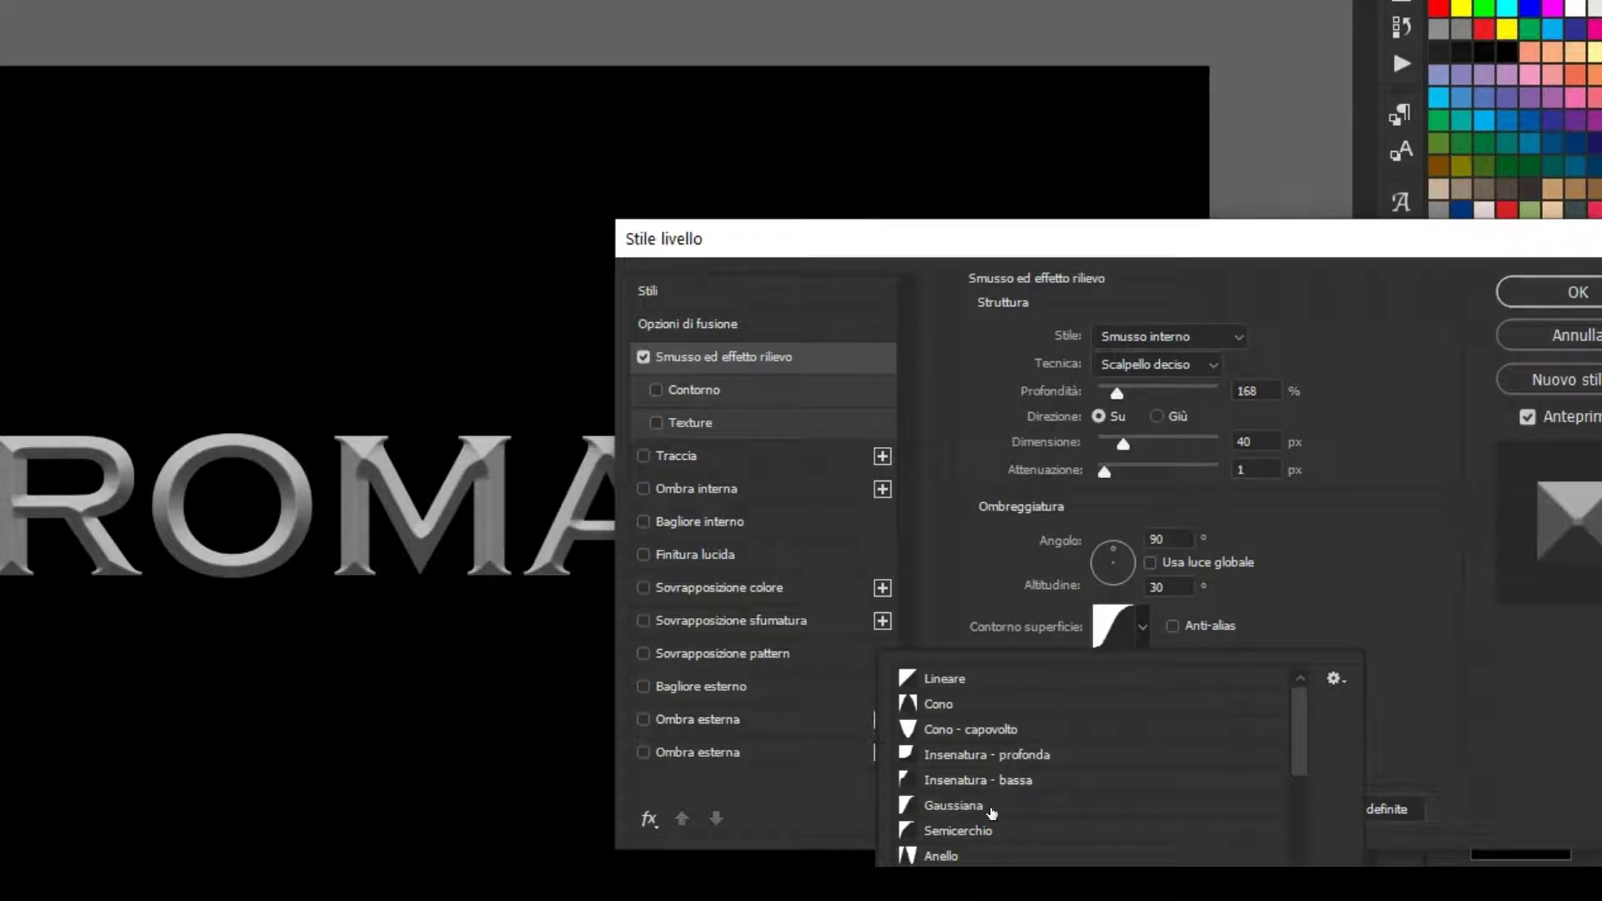
pyautogui.click(1281, 602)
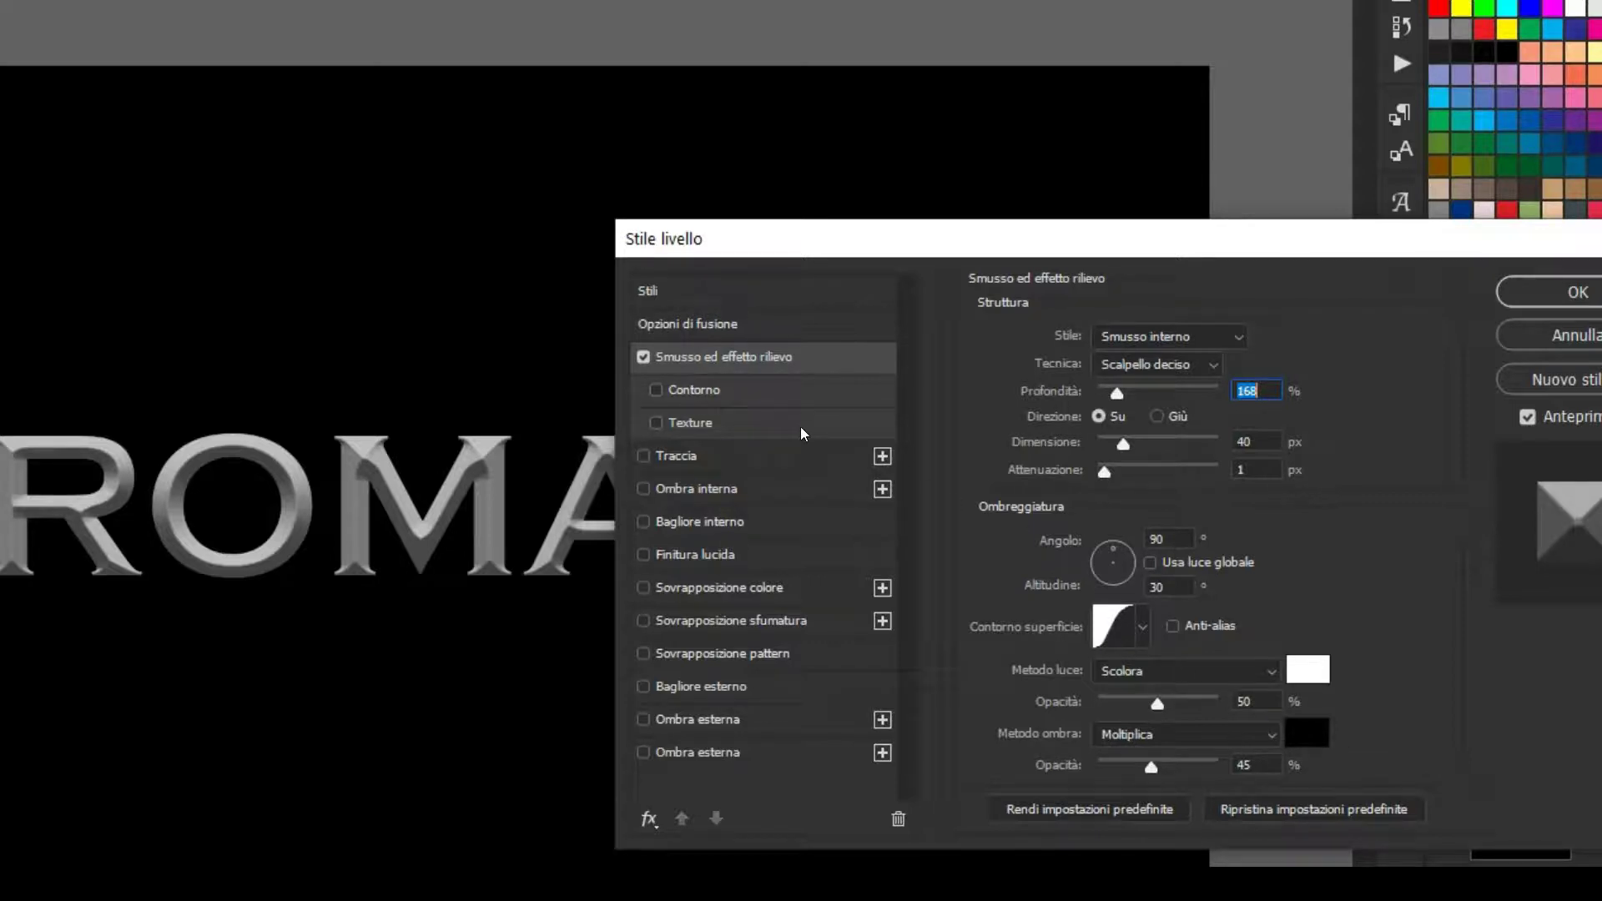
# Step: Enable Contorno on the bevel, keeping the default contour preset
pyautogui.click(681, 390)
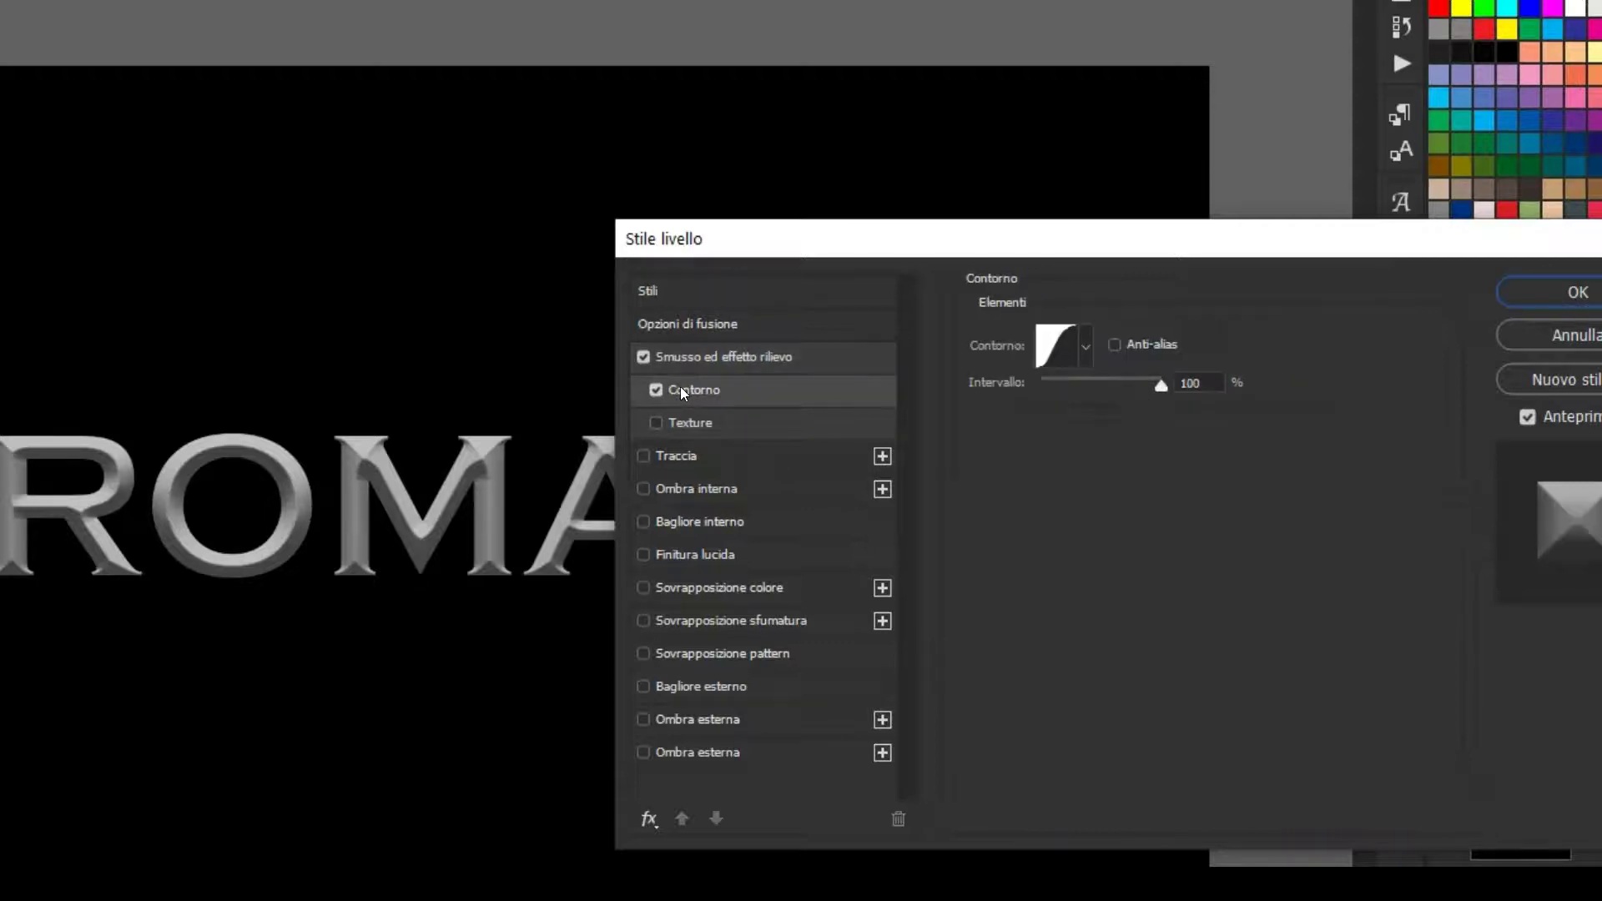
pyautogui.click(1085, 346)
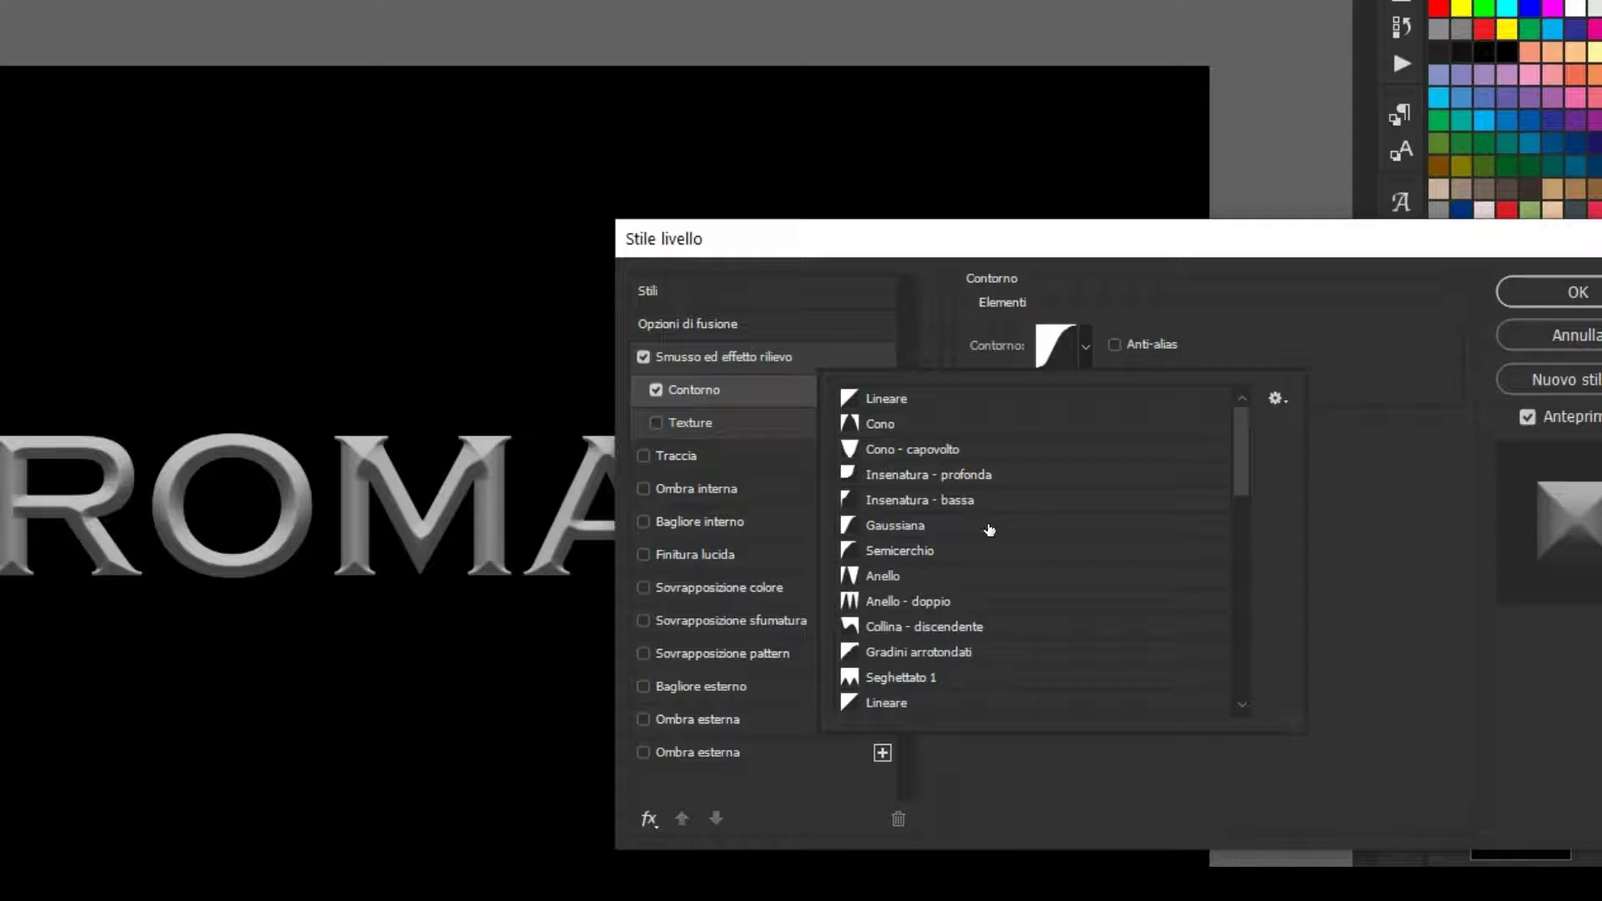
pyautogui.click(1239, 322)
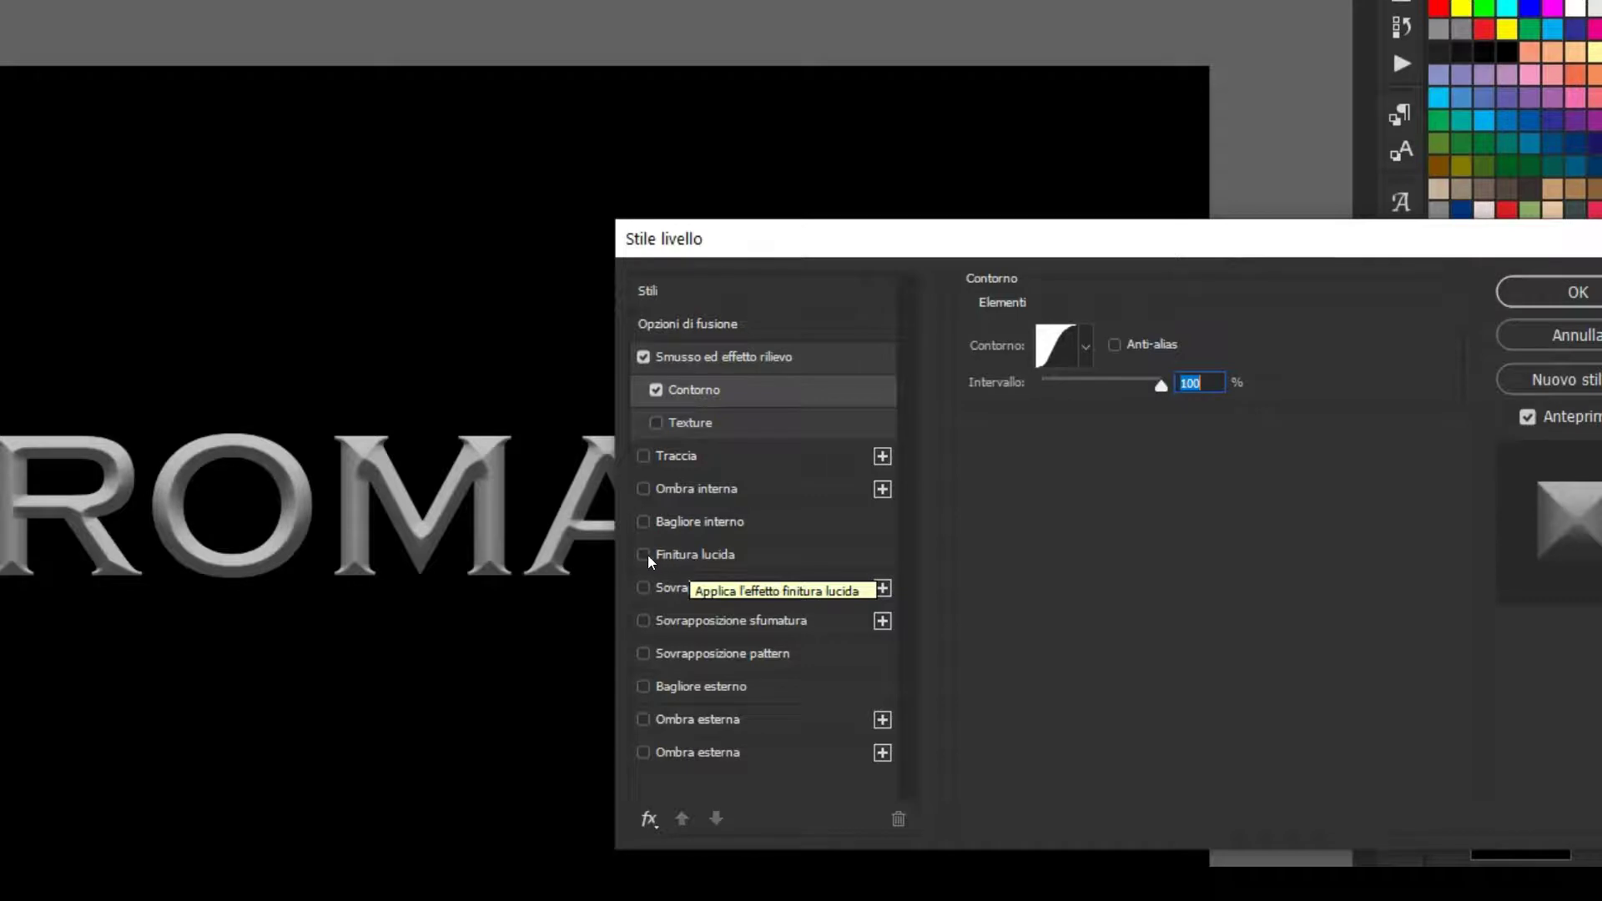
# Step: Add an inverted Moltiplica satin: 49% opacity, 44°, 75 px distance, 54 px size
pyautogui.click(733, 555)
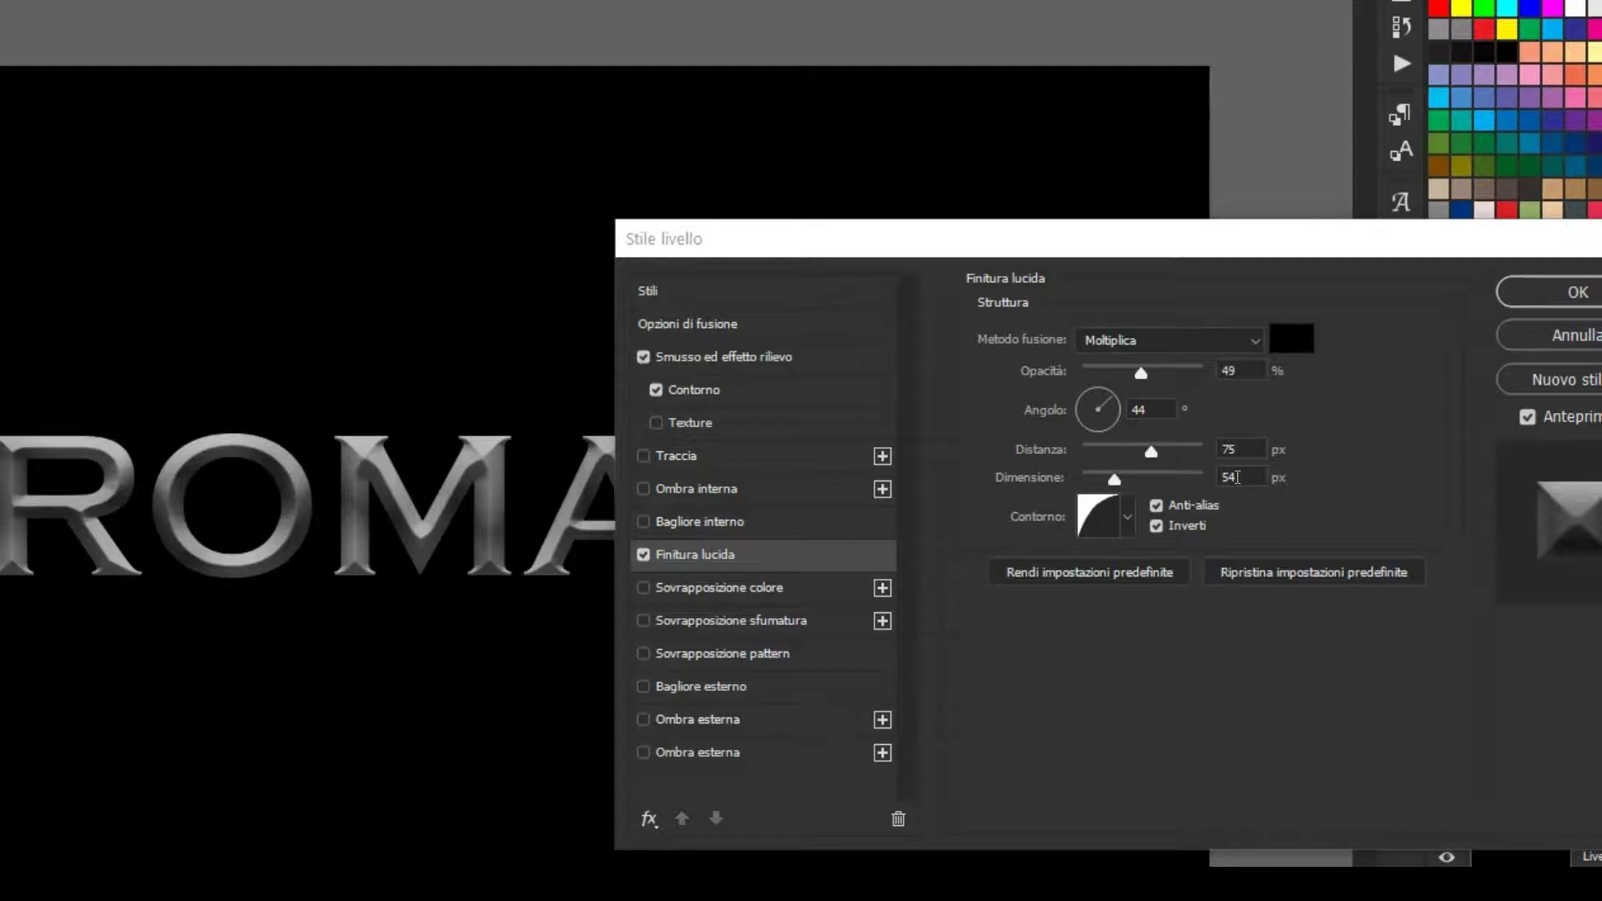
pyautogui.click(983, 550)
pyautogui.click(1119, 516)
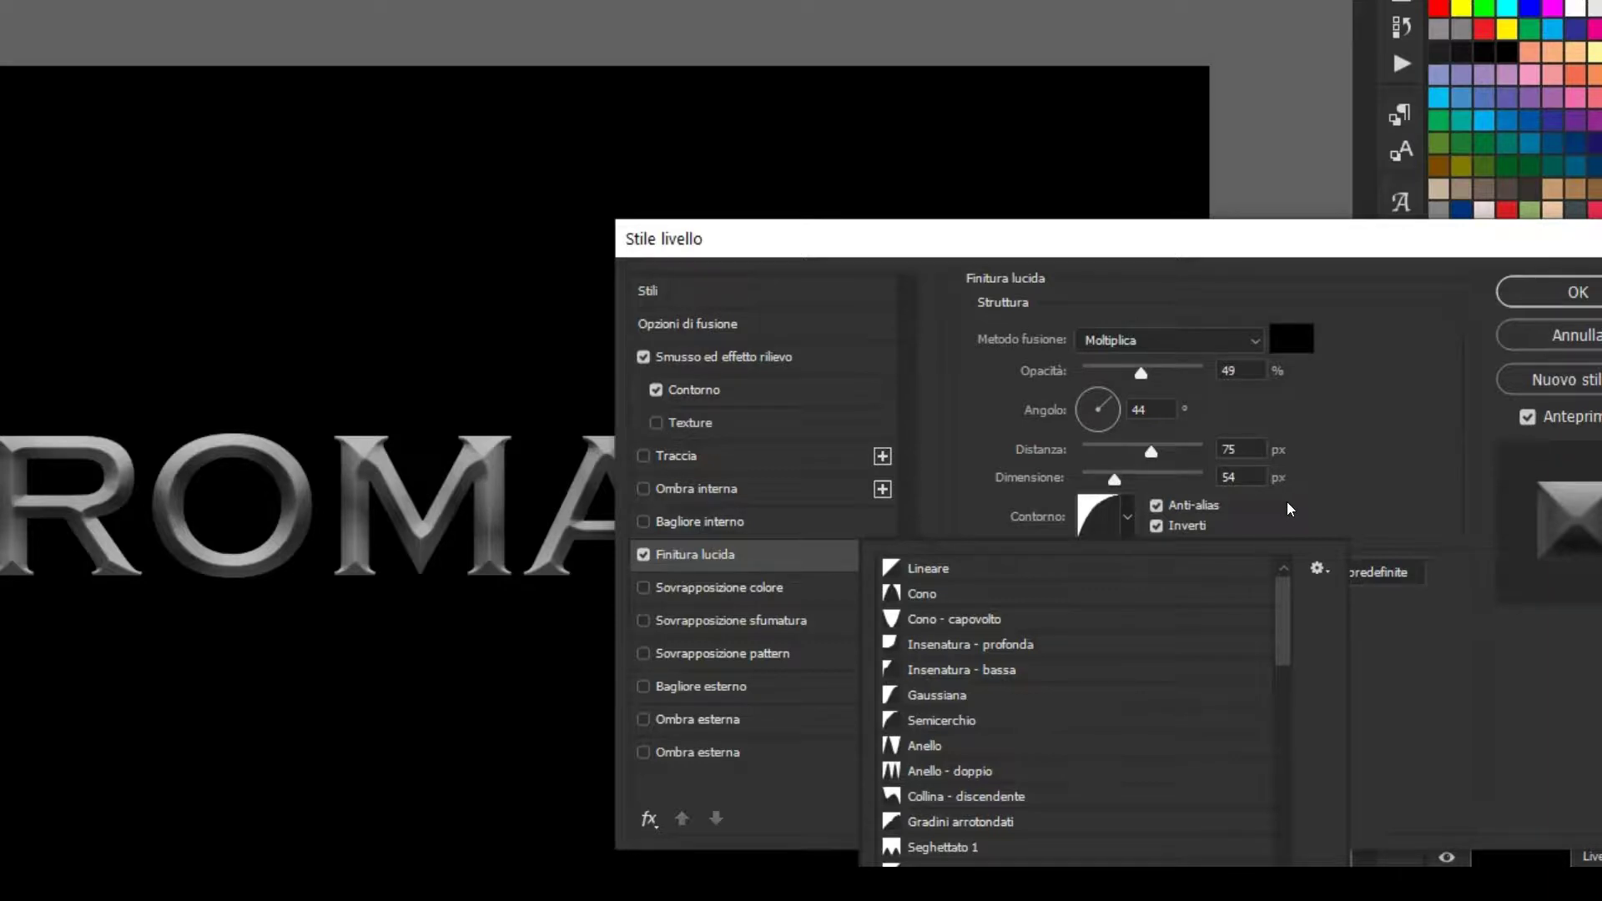
pyautogui.click(1159, 509)
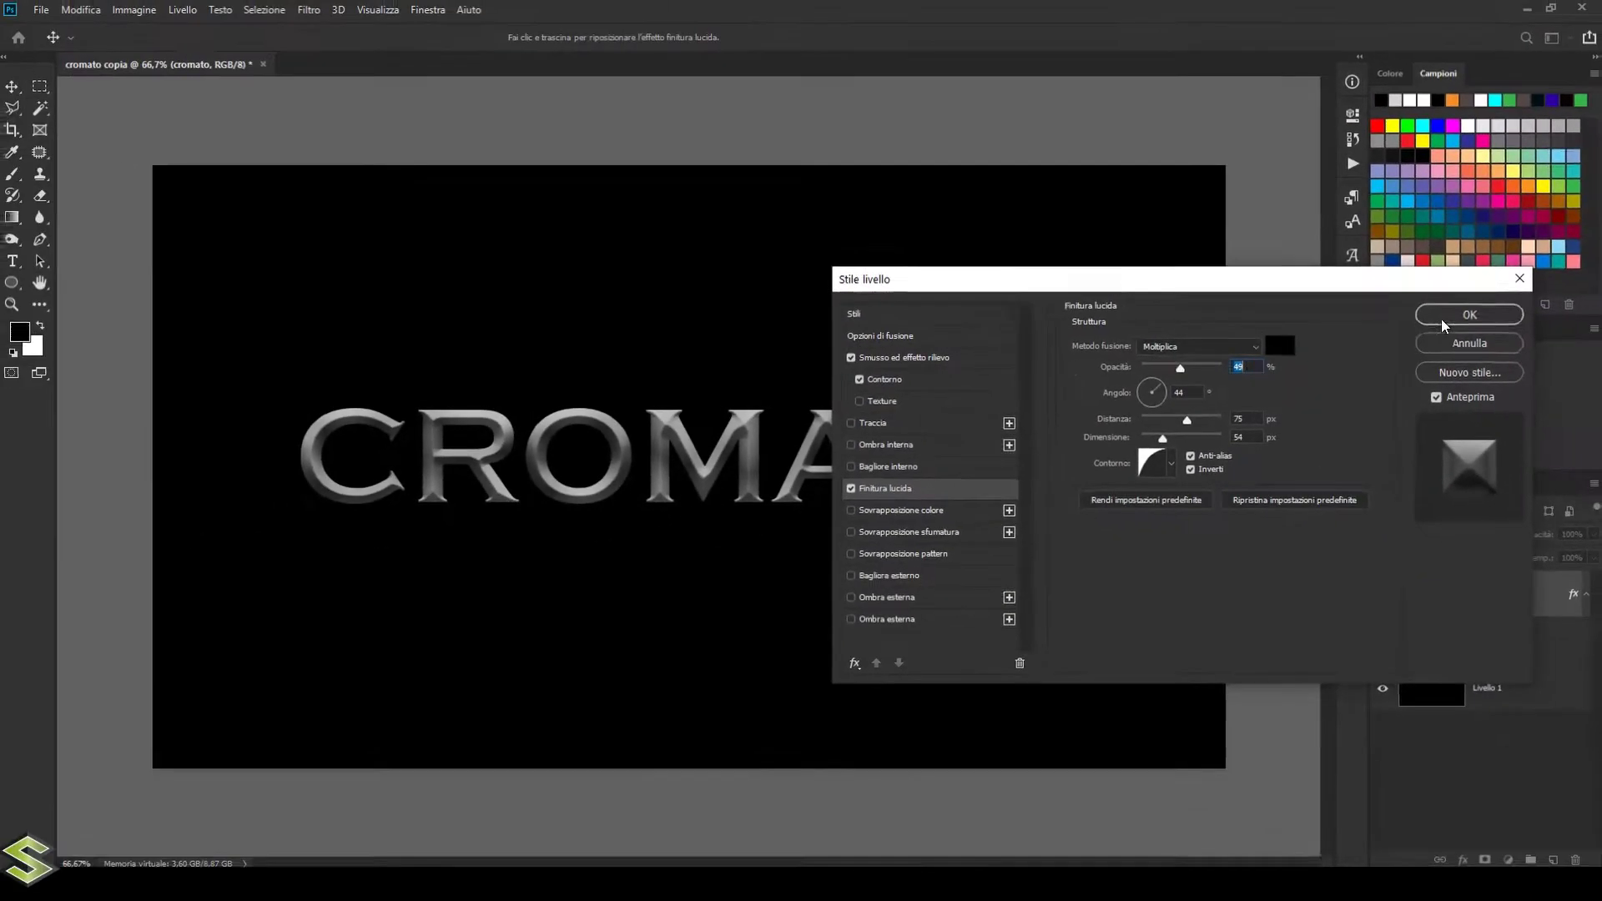
pyautogui.click(1439, 317)
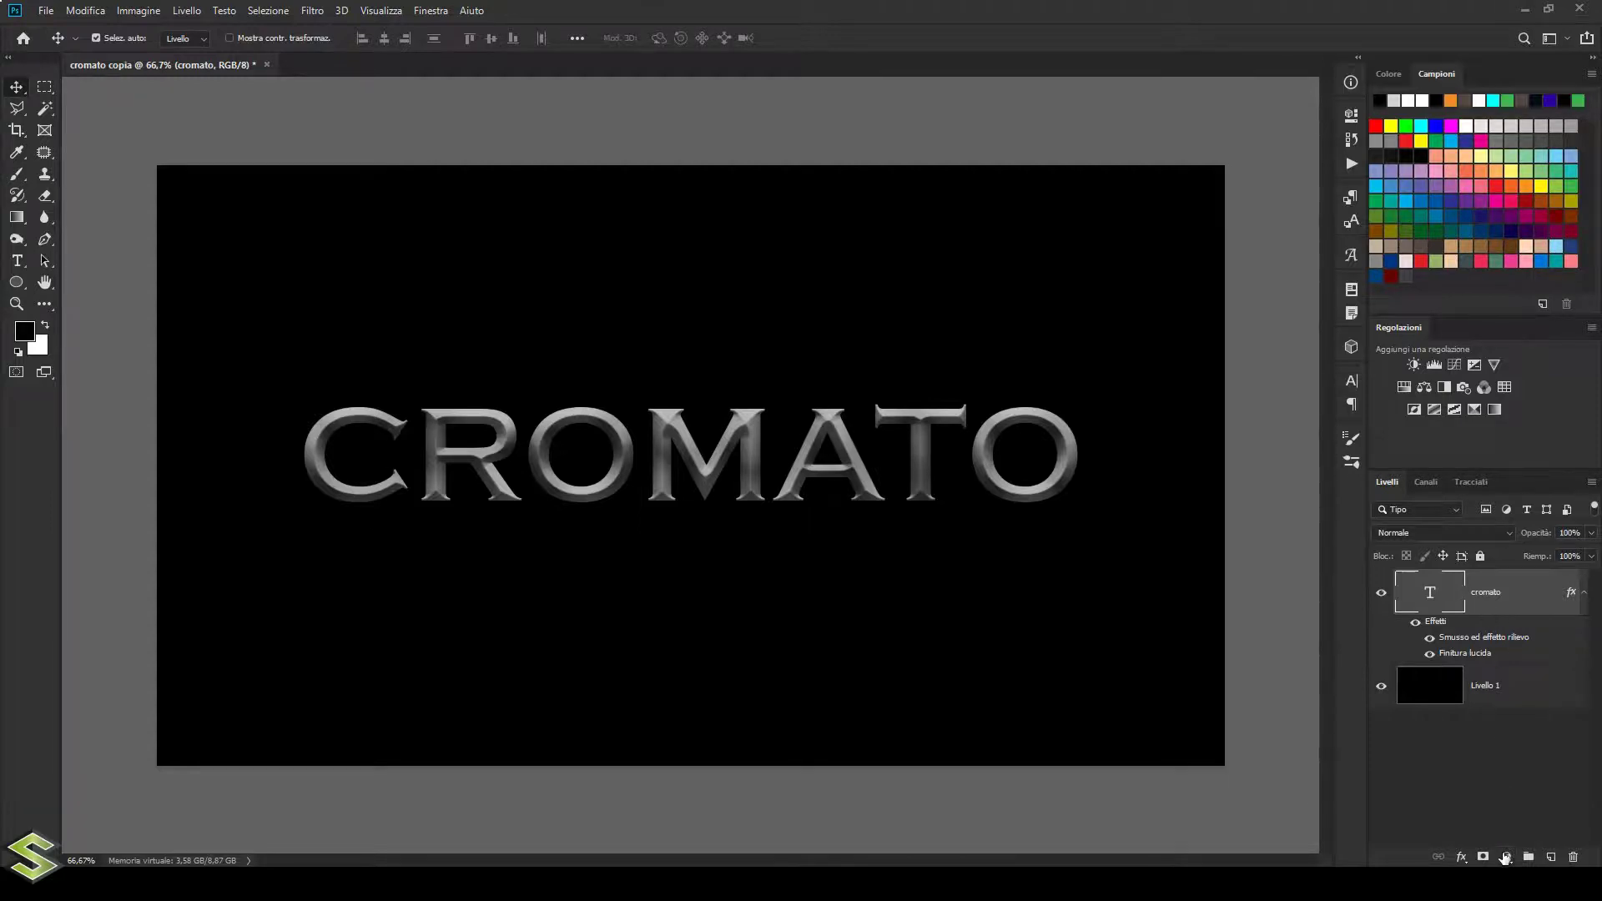
# Step: Add a Curves adjustment with three points, setting the lower point to 55→213
pyautogui.click(1506, 859)
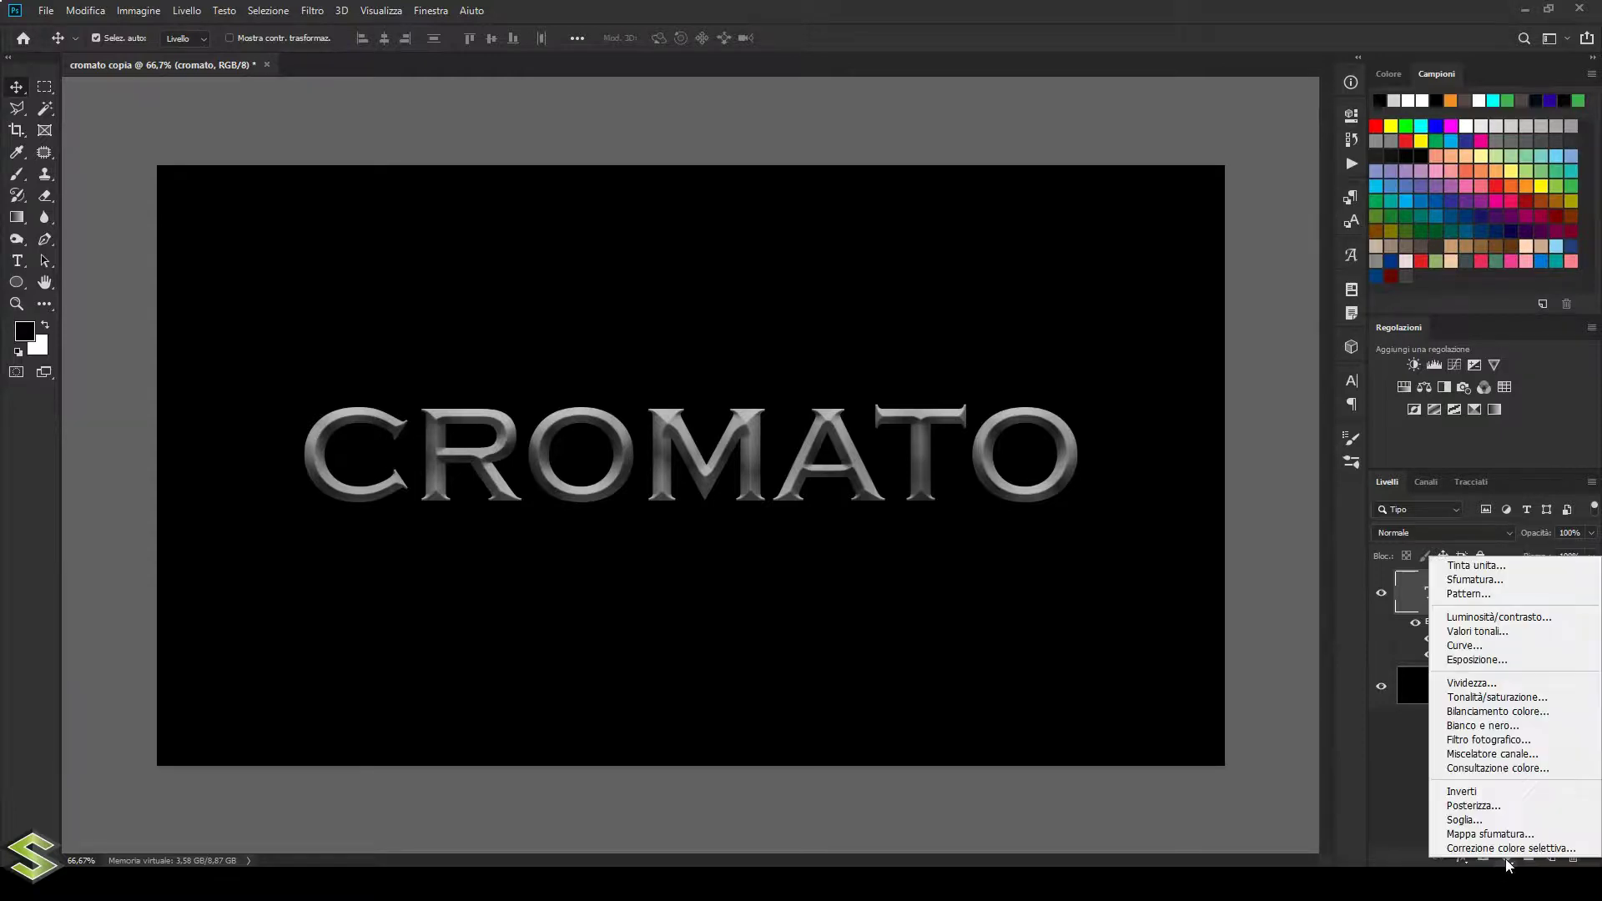
pyautogui.click(1497, 647)
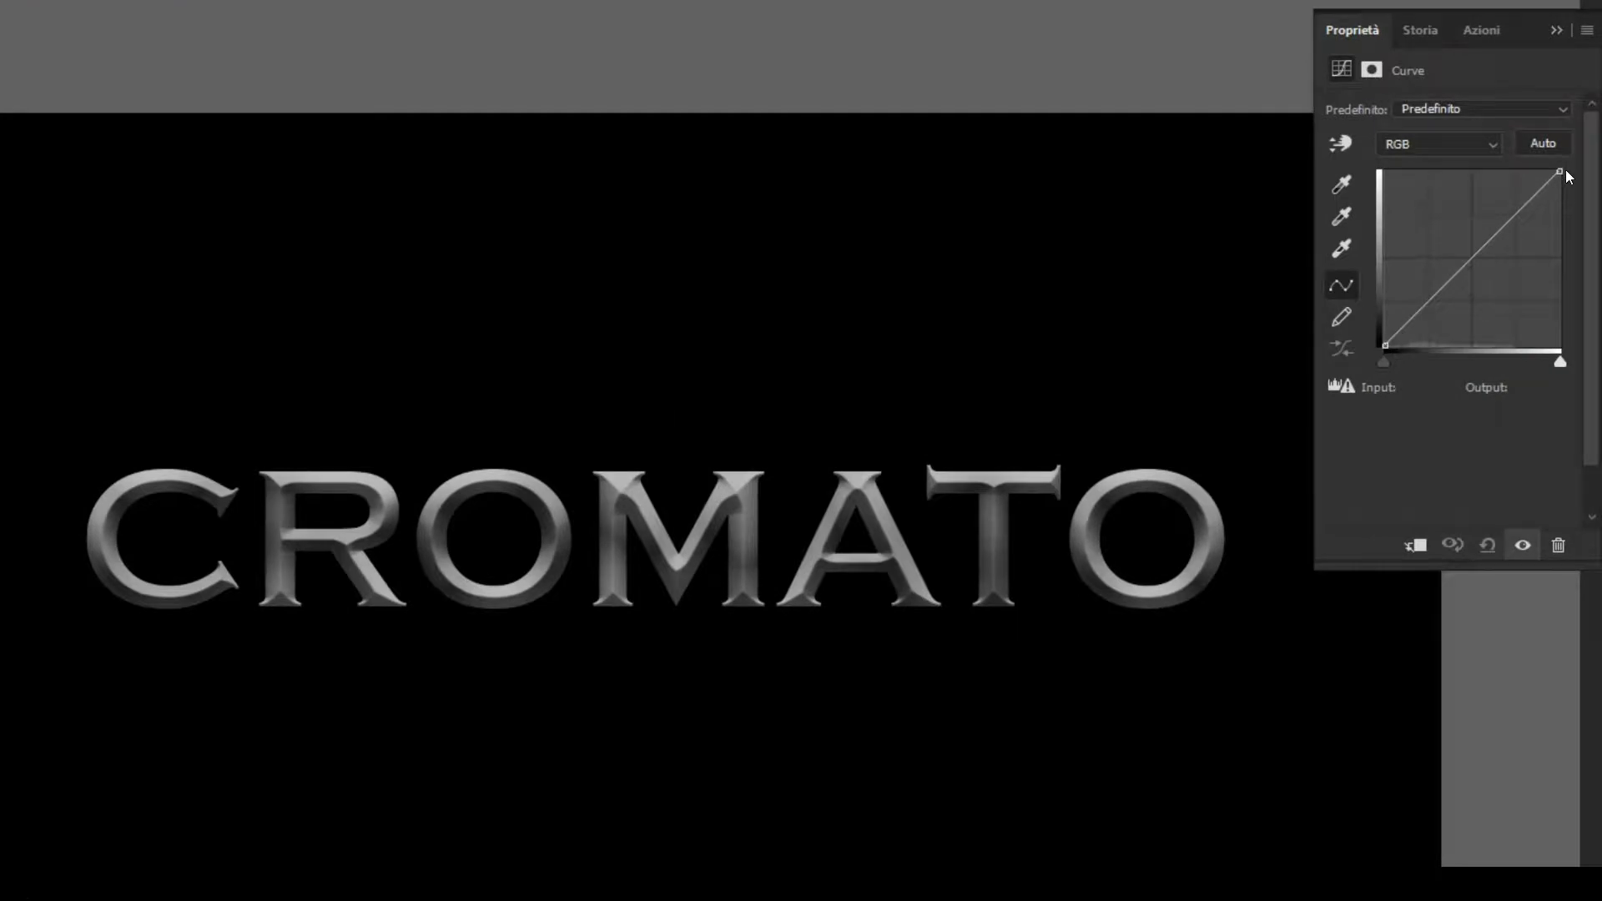
pyautogui.click(1439, 294)
pyautogui.click(1520, 215)
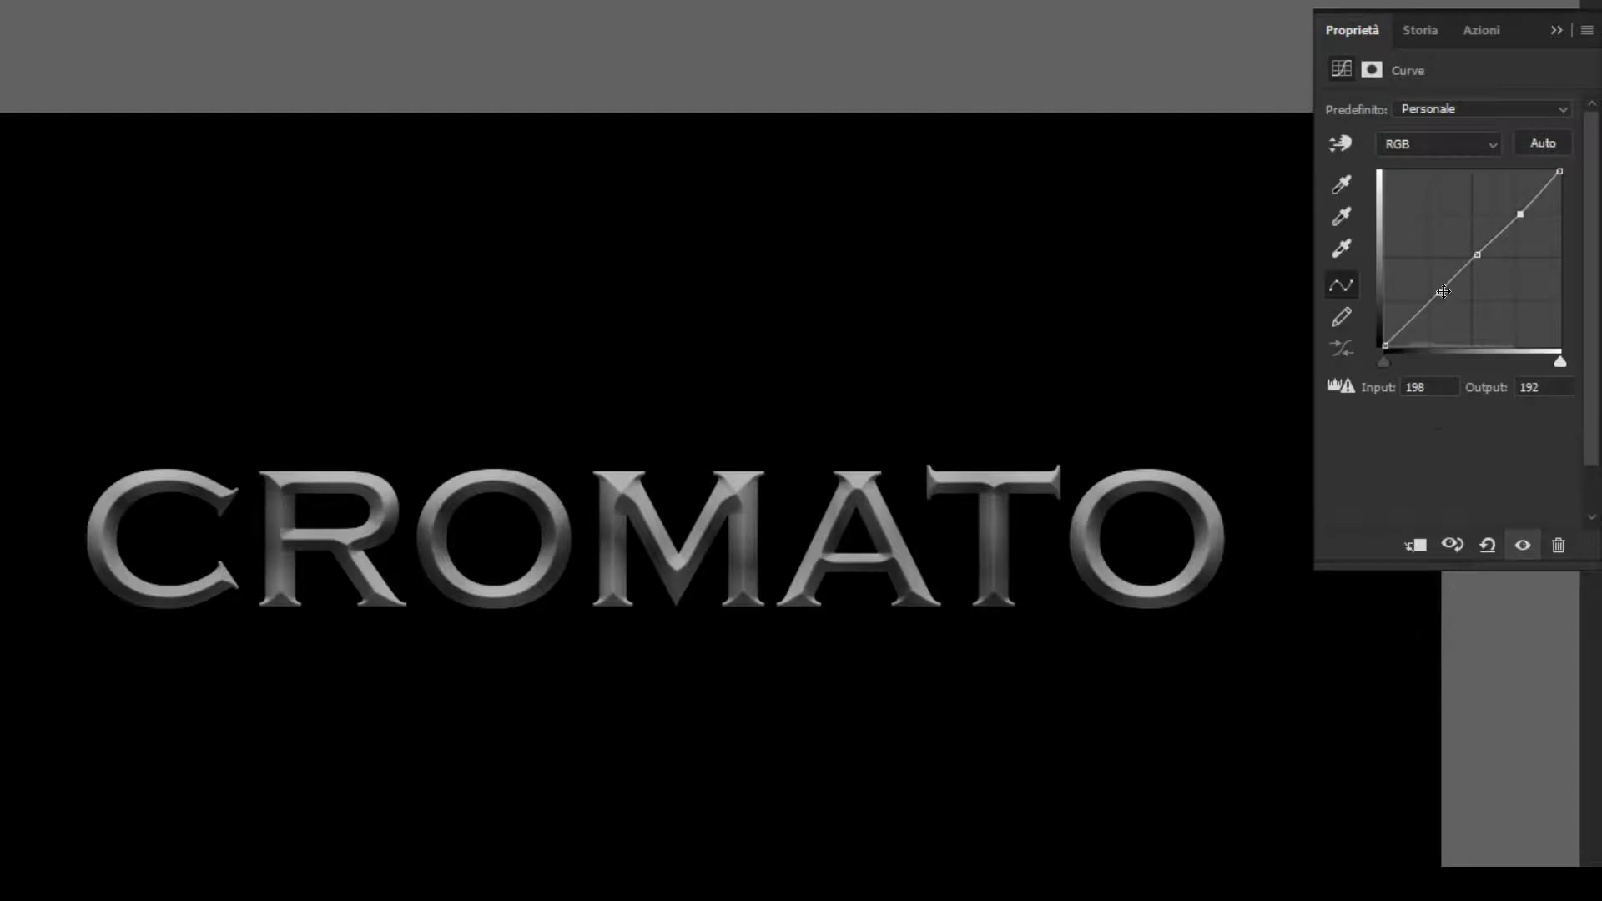
pyautogui.click(1440, 301)
pyautogui.doubleClick(1428, 387)
pyautogui.write('55')
pyautogui.press('Tab')
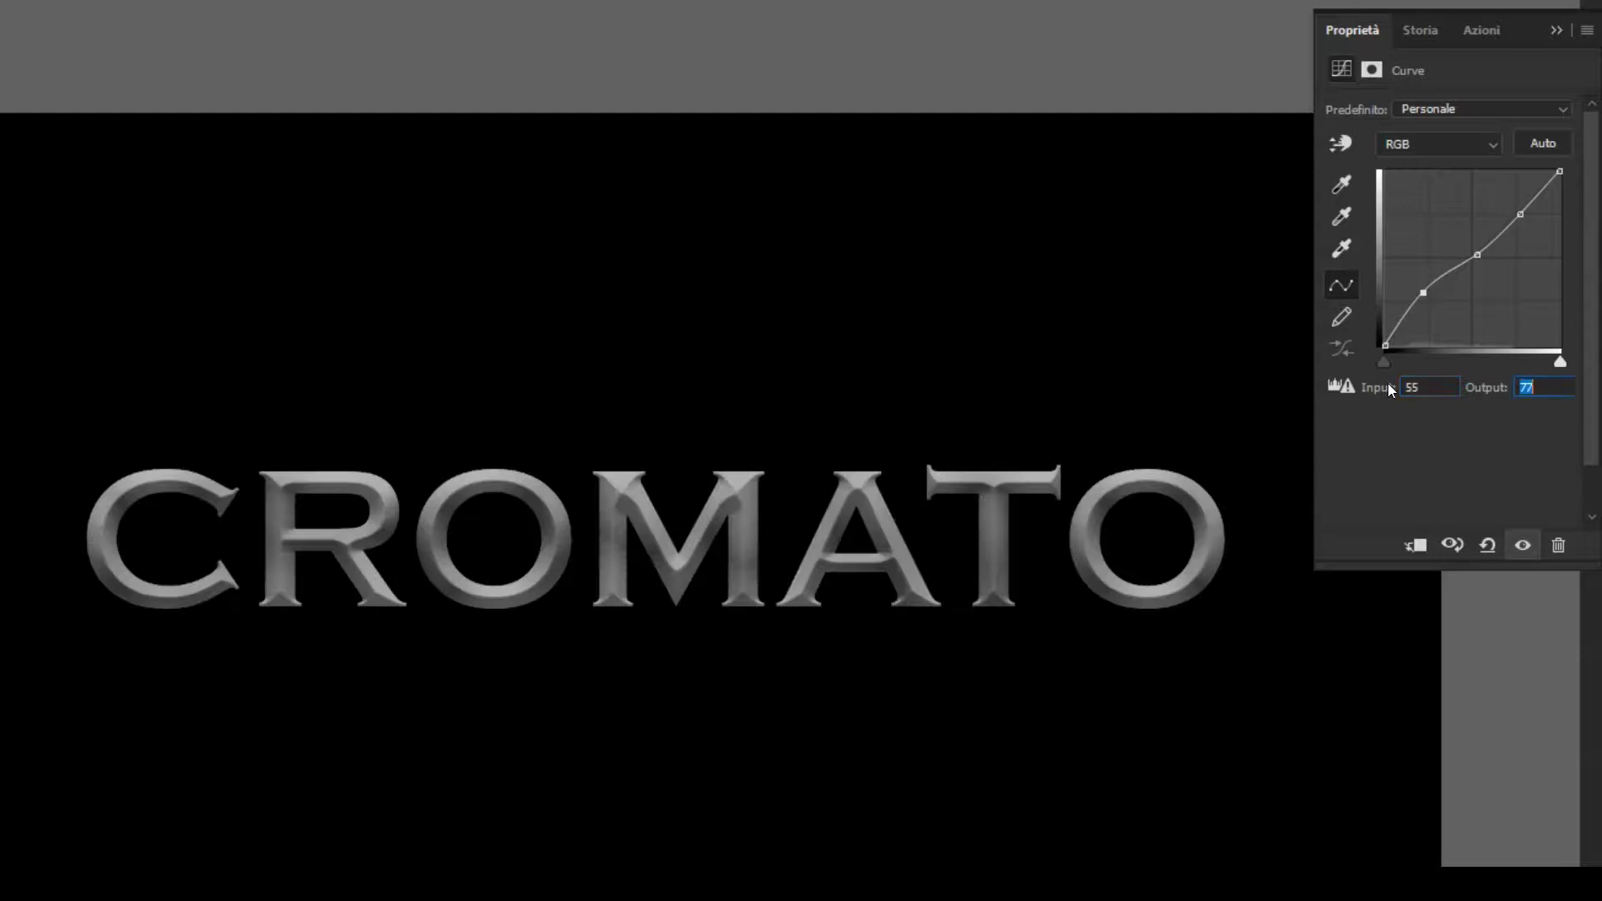
pyautogui.write('213')
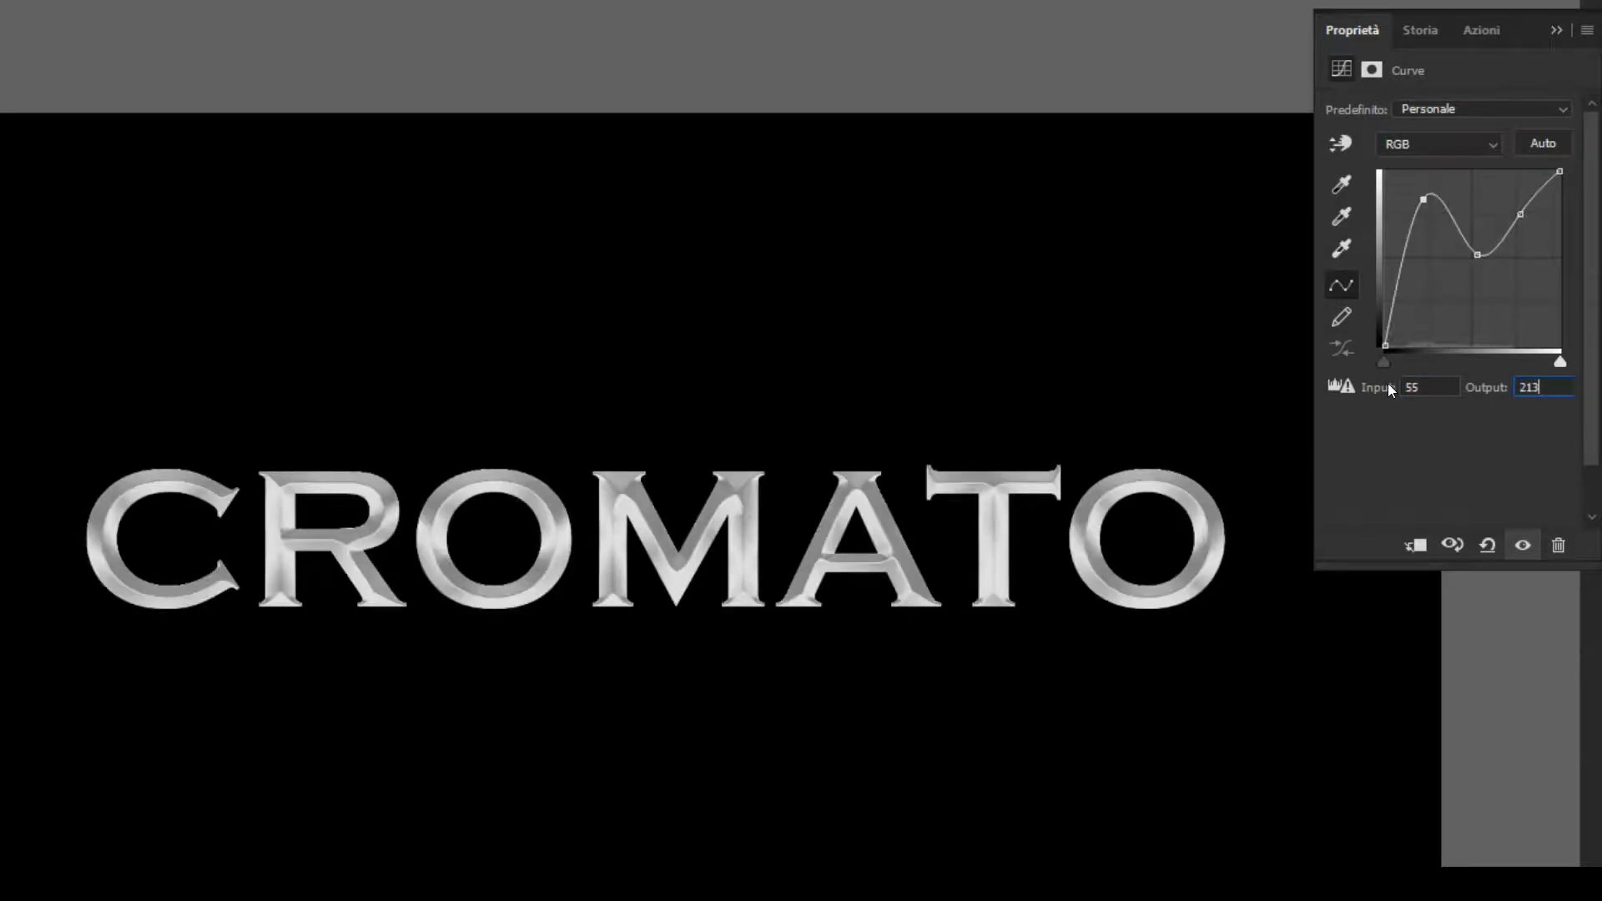
# Step: Set the middle curve point to 127→57 and the upper to 188→235
pyautogui.click(1476, 254)
pyautogui.hotkey('shift', 'Tab')
pyautogui.write('127')
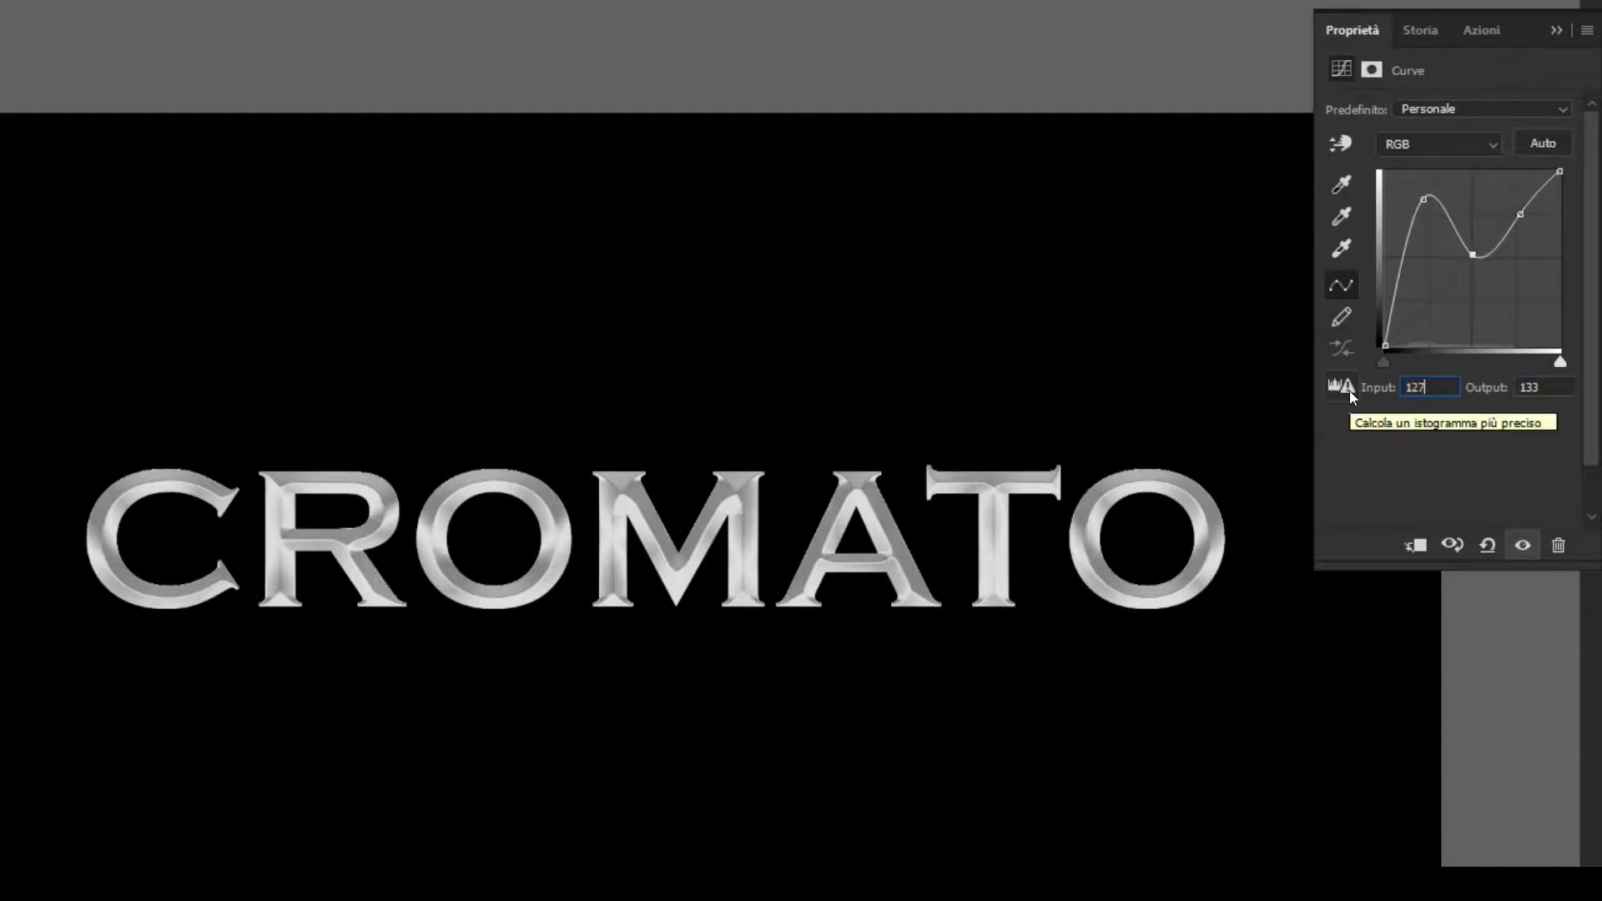
pyautogui.click(1533, 387)
pyautogui.write('57')
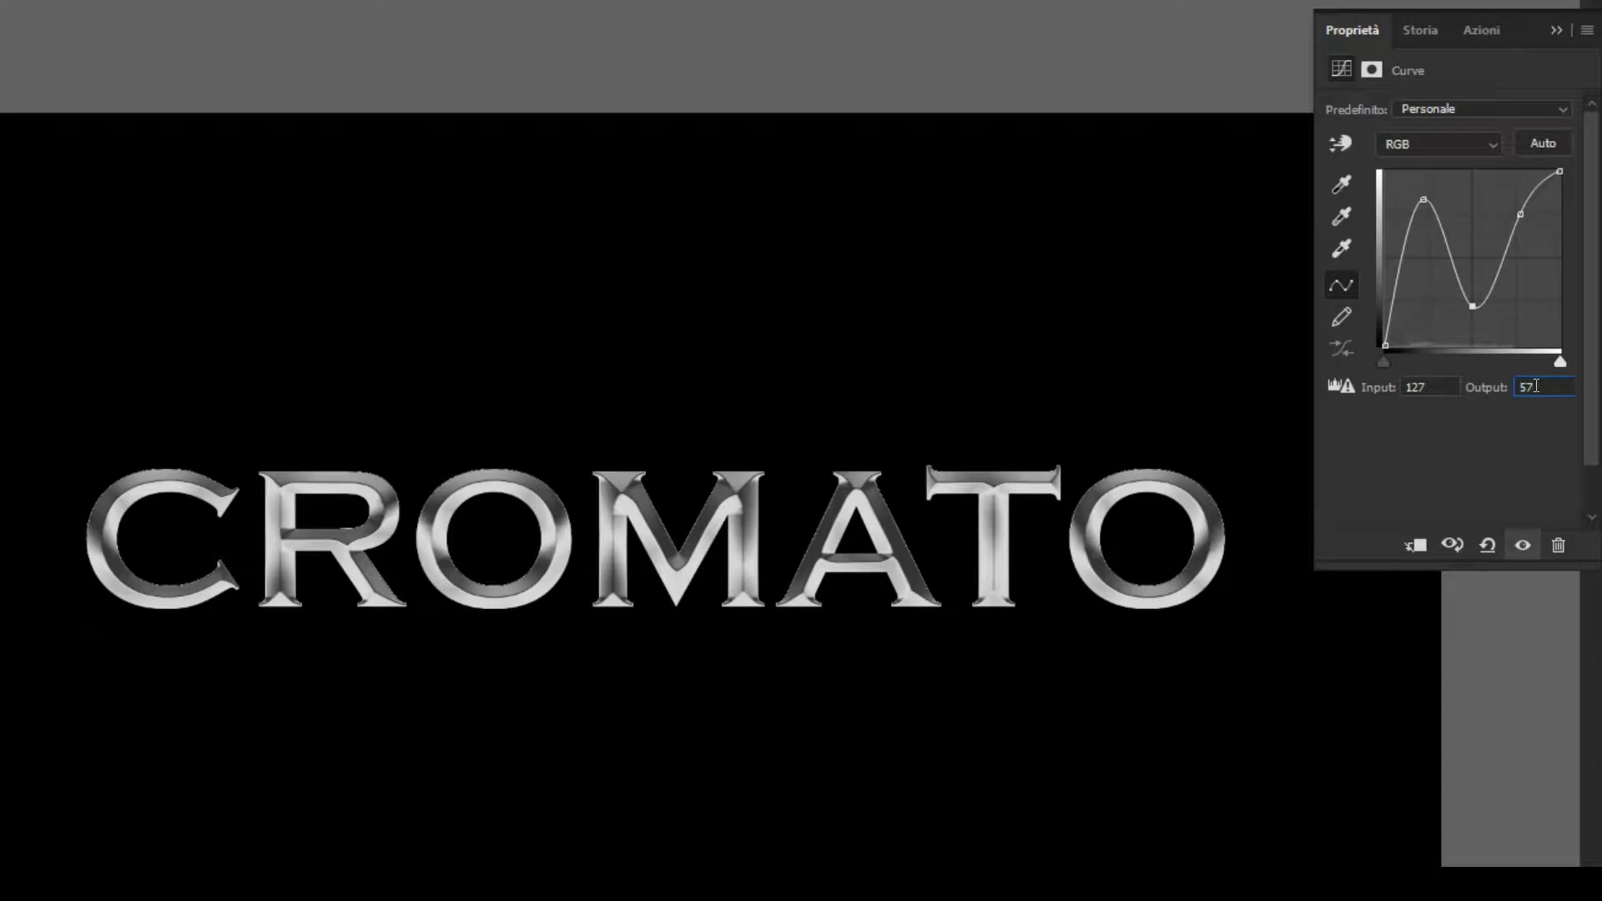
pyautogui.click(1520, 214)
pyautogui.doubleClick(1419, 387)
pyautogui.write('1')
pyautogui.write('88')
pyautogui.press('Tab')
pyautogui.write('235')
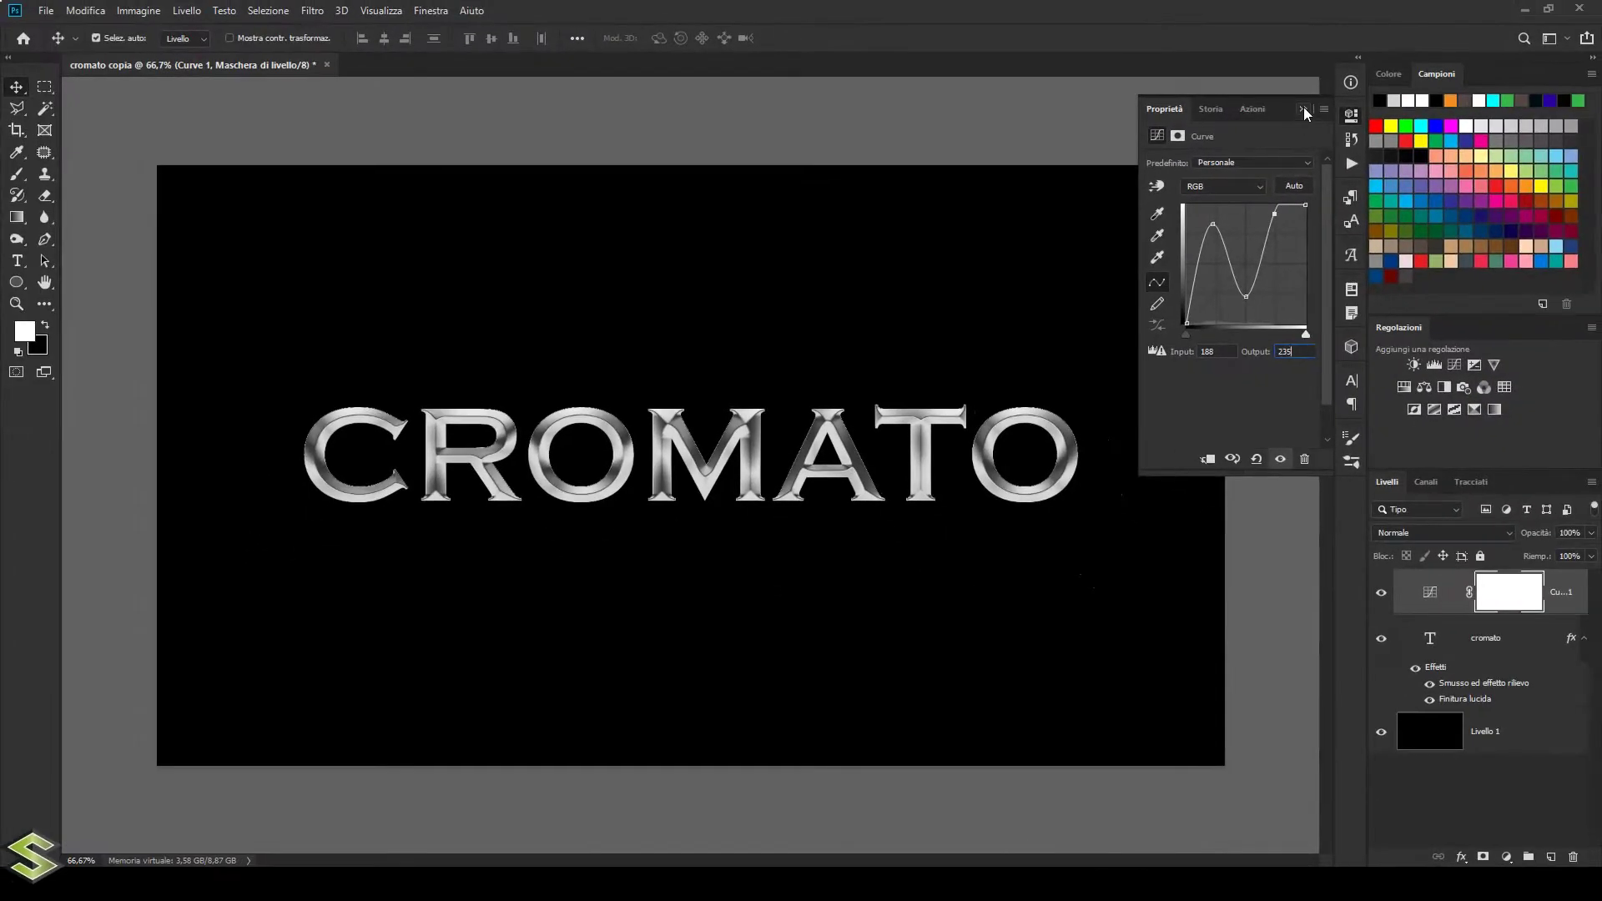
pyautogui.click(1304, 109)
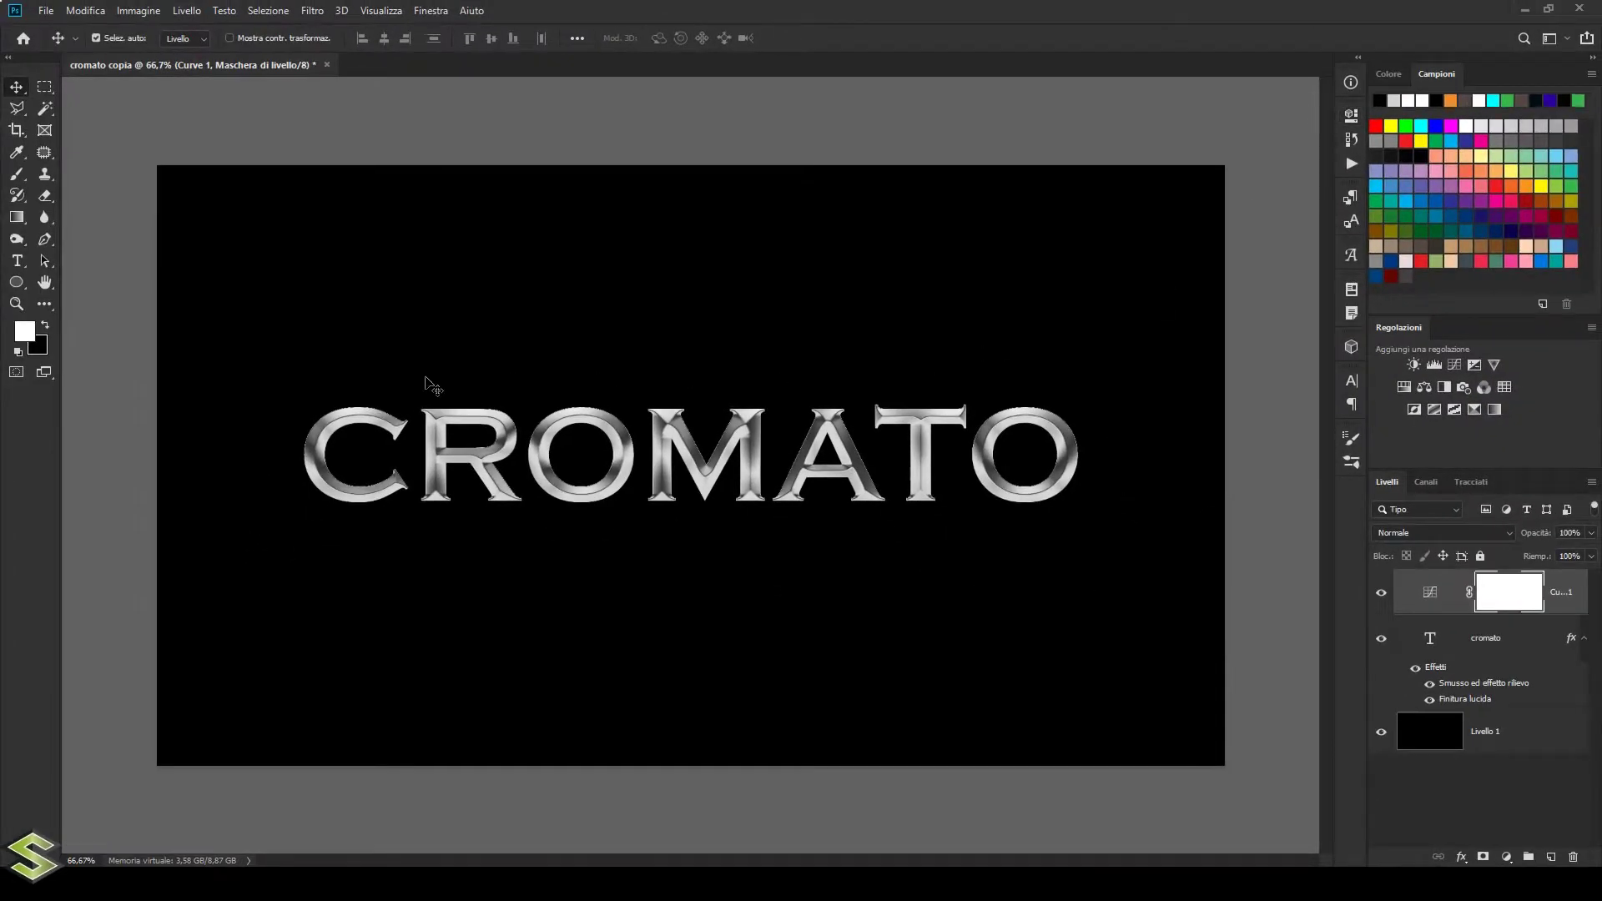
# Step: View the canvas at 100% and select the cromato and Curve 1 layers
pyautogui.scroll(1, 871, 341)
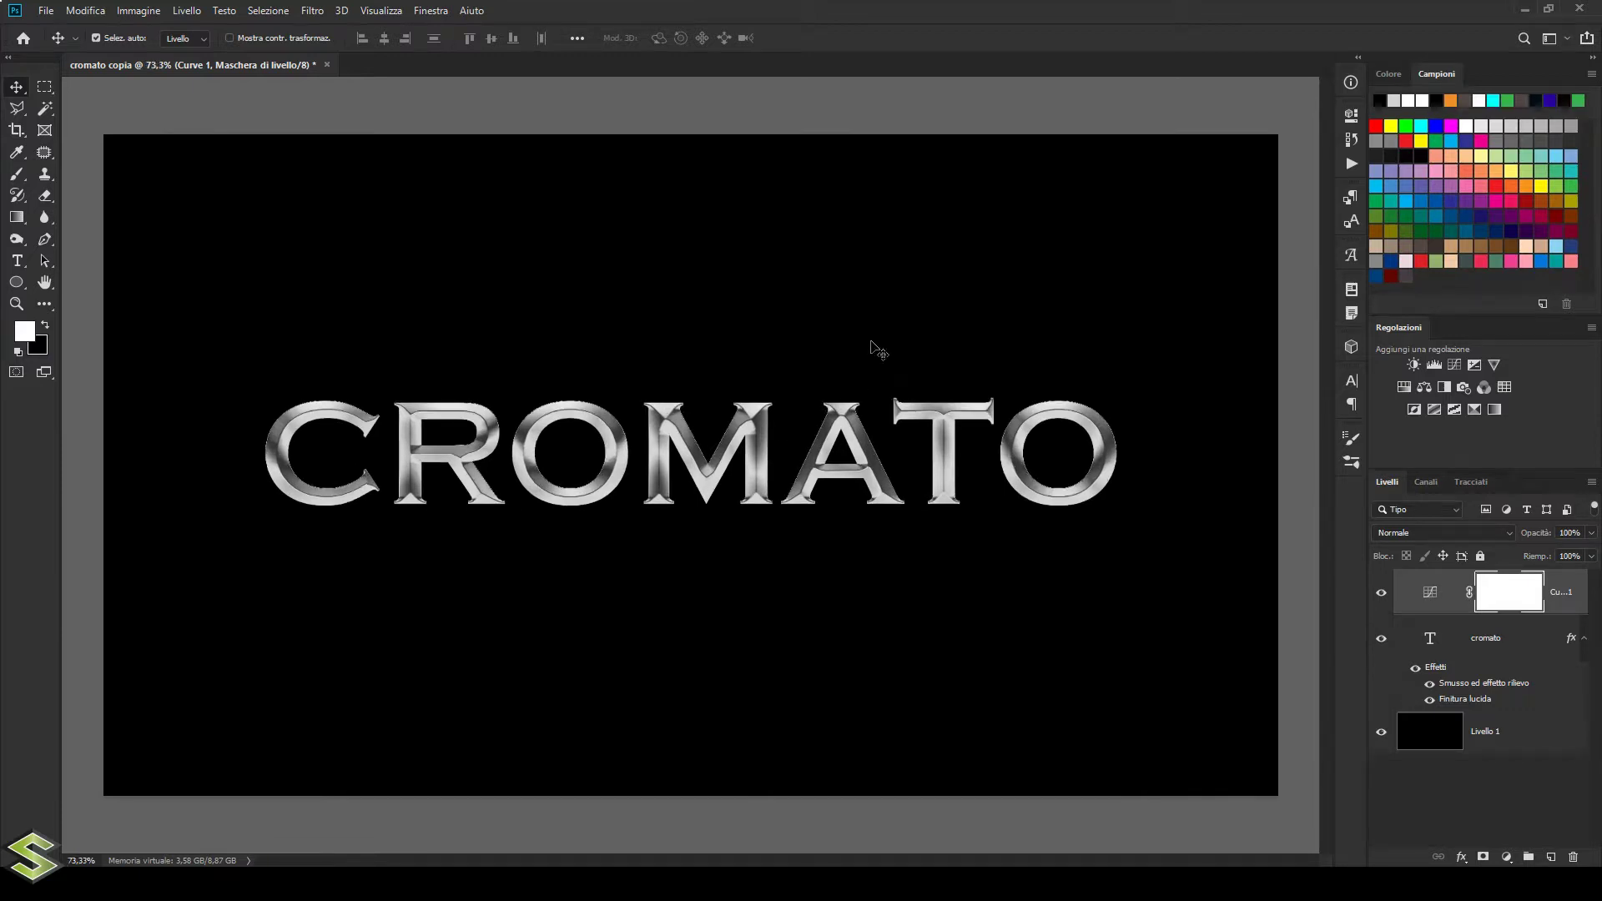
pyautogui.hotkey('ctrl', '1')
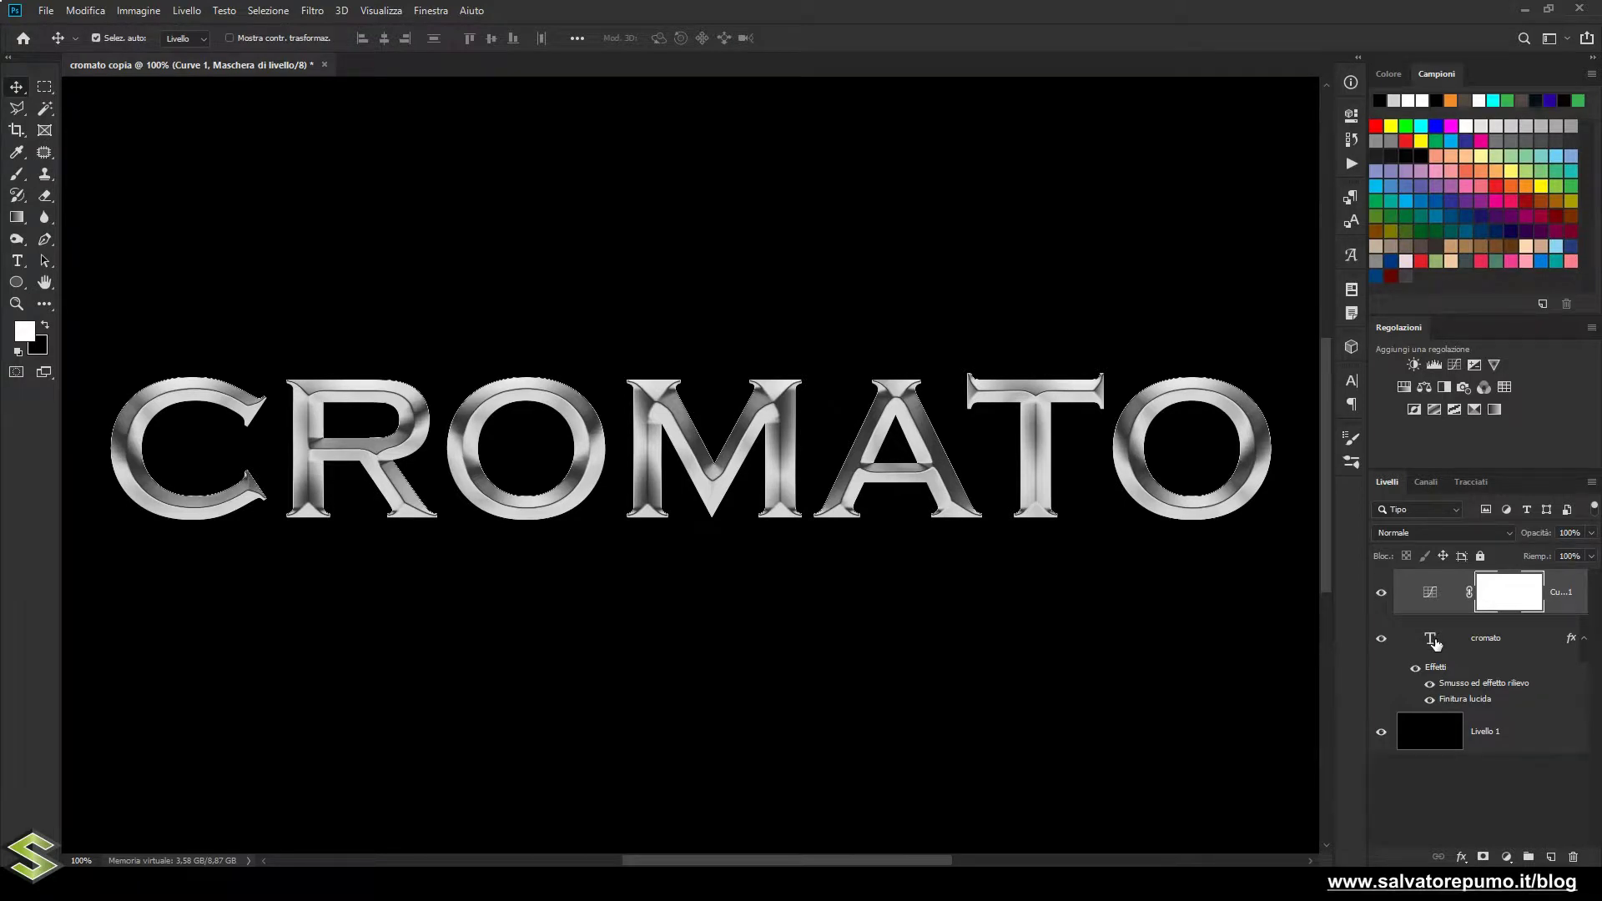
pyautogui.click(1530, 641)
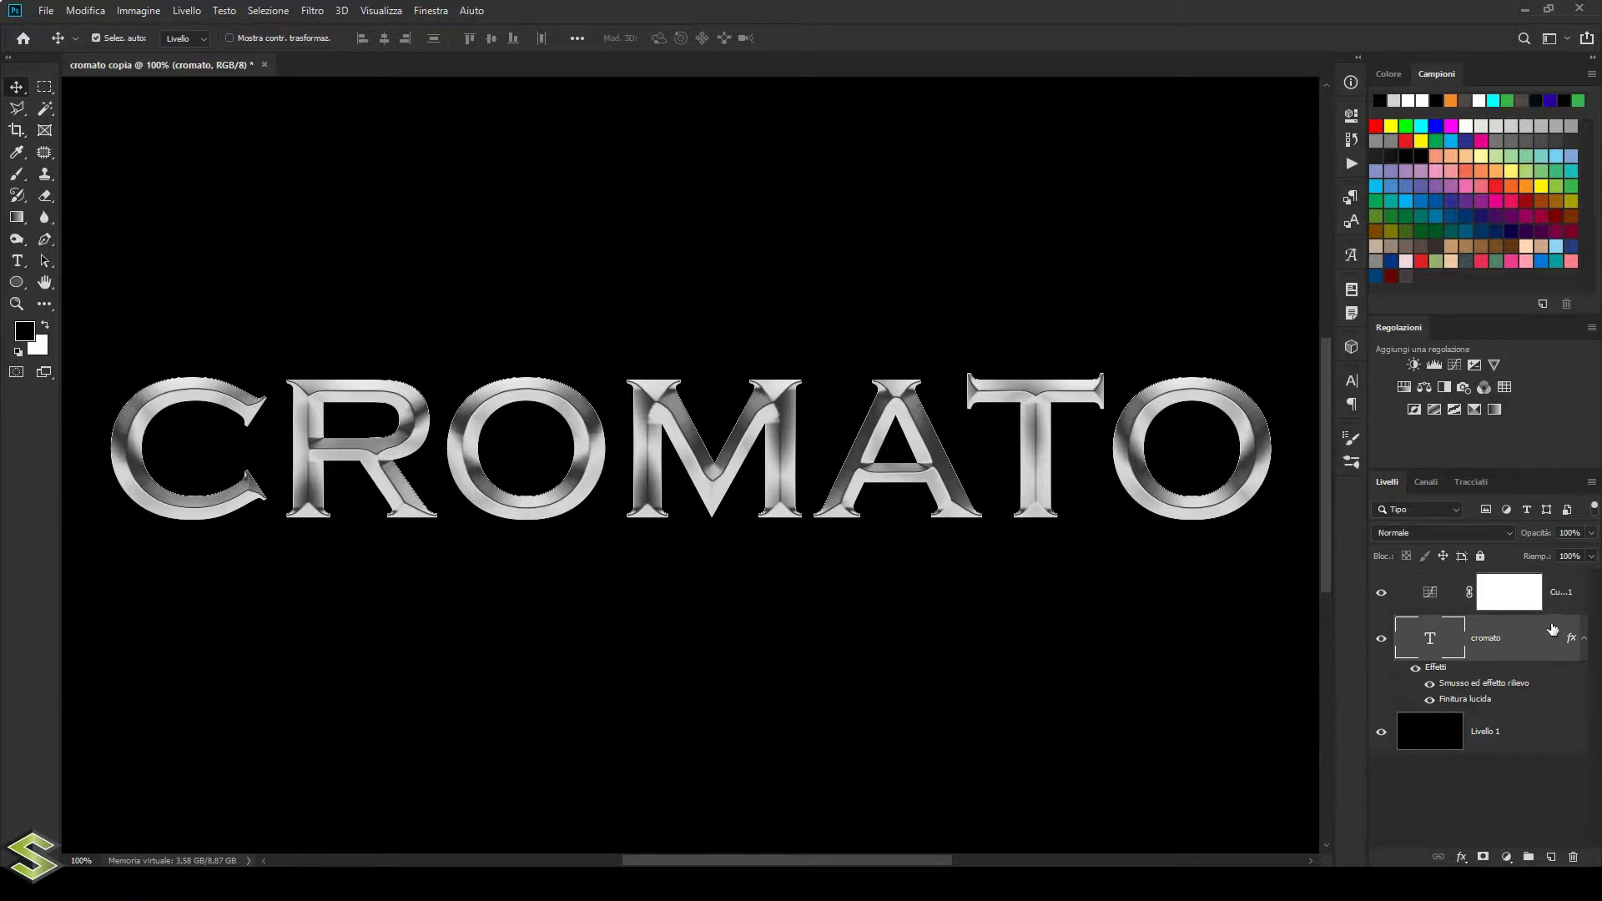
pyautogui.press('ctrl')
pyautogui.keyDown('ctrl'); pyautogui.click(1571, 590); pyautogui.keyUp('ctrl')
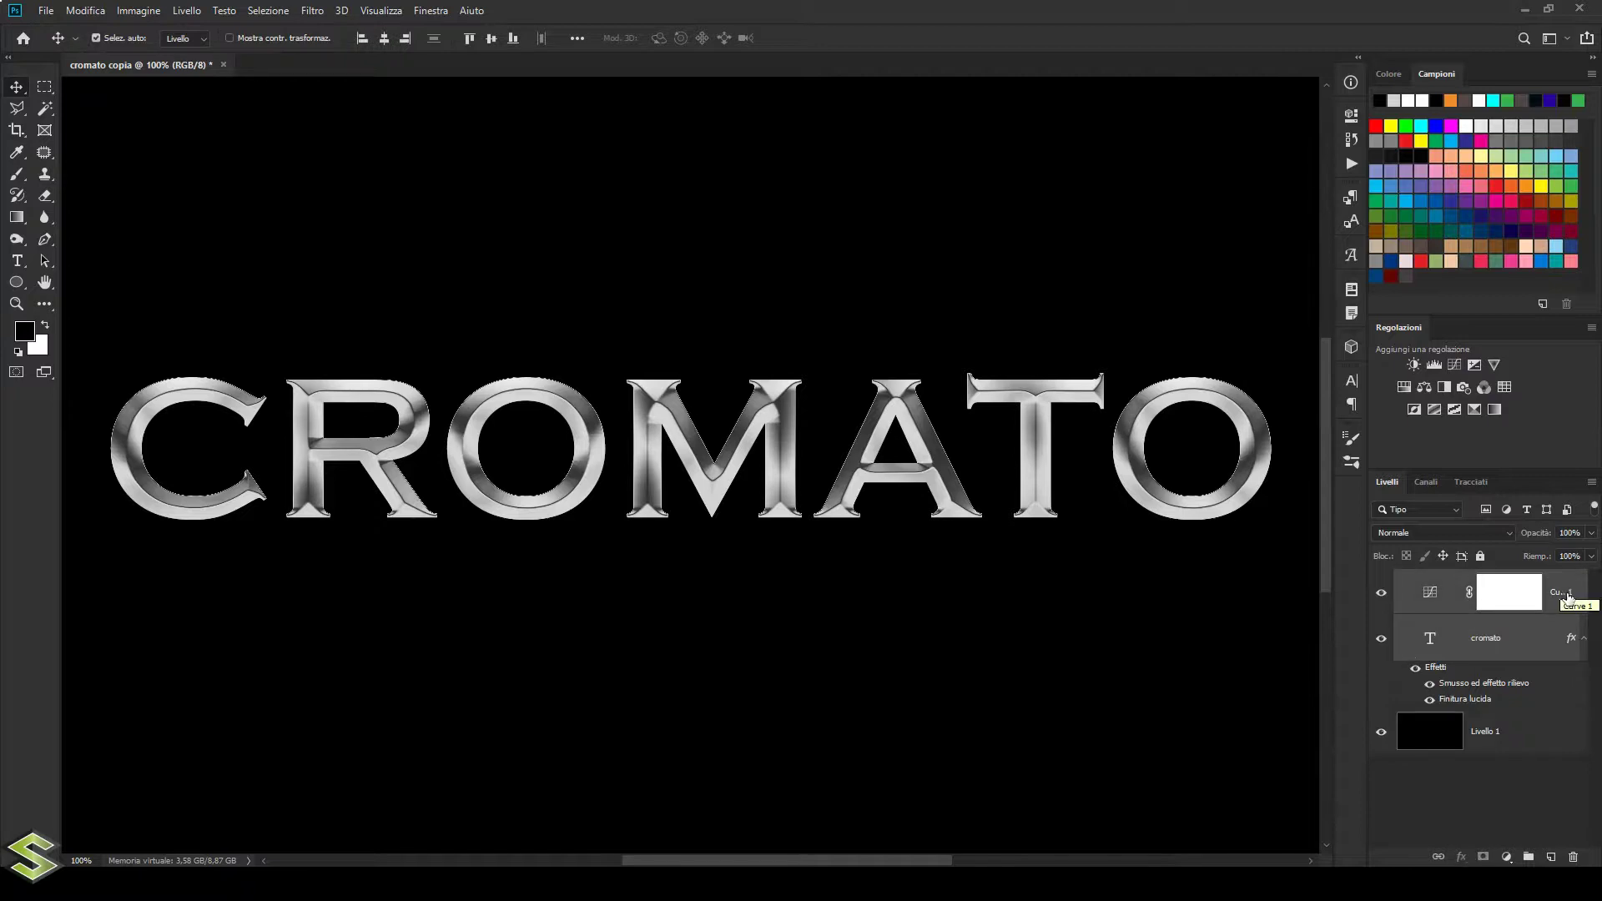
pyautogui.press('ctrl')
# Step: Duplicate and merge them into Curve 1 copia, hiding the originals and panels
pyautogui.hotkey('ctrl', 'j')
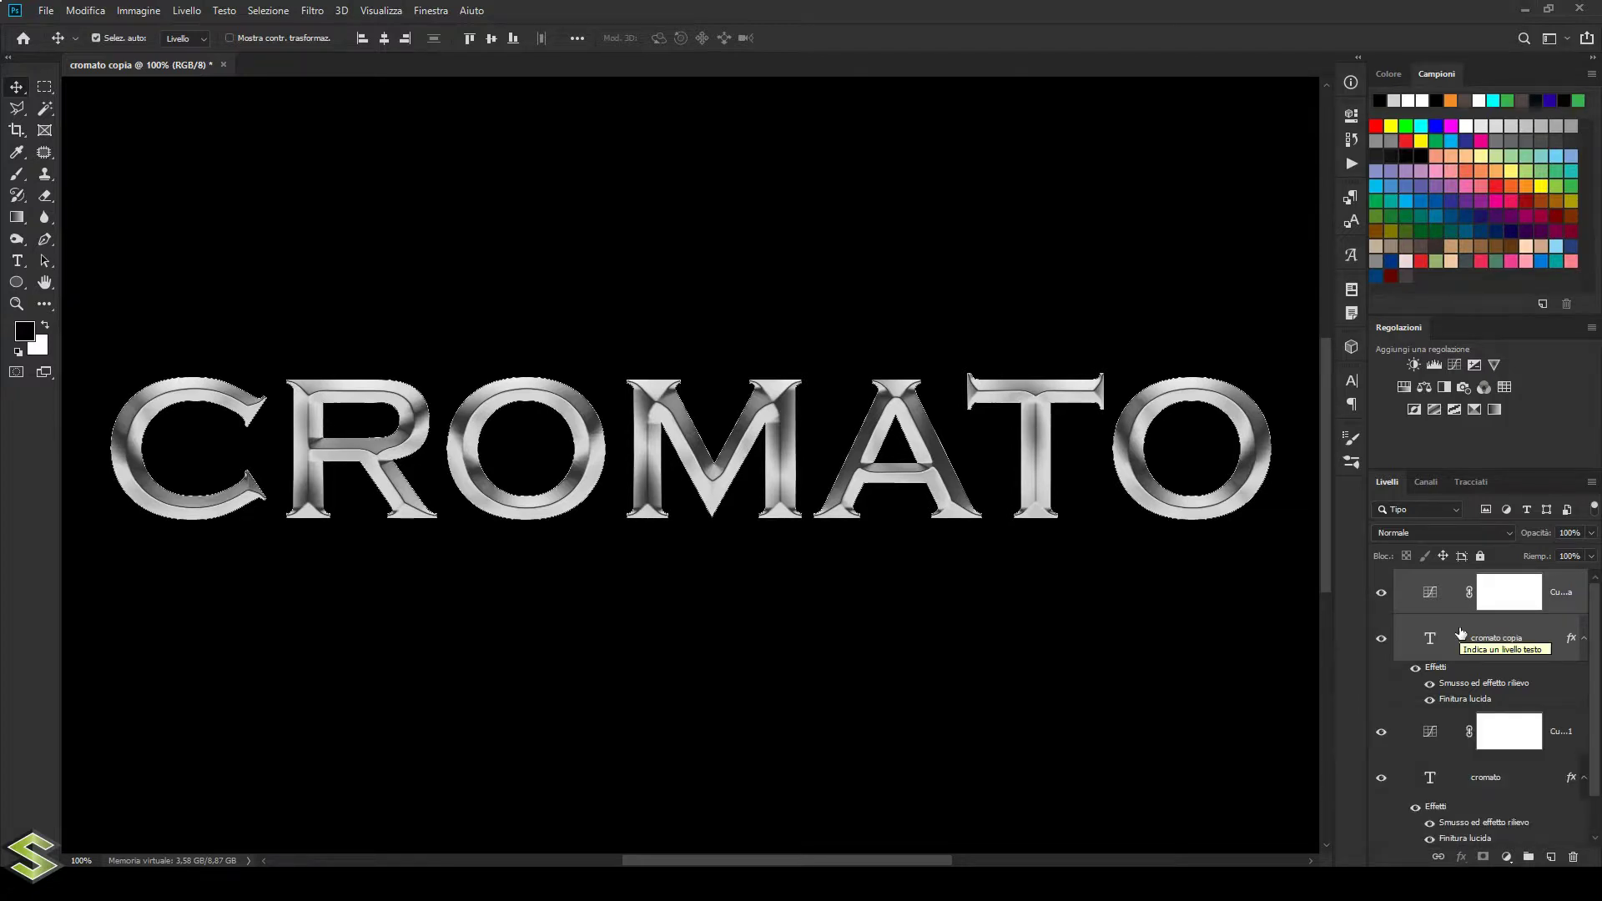
pyautogui.hotkey('ctrl', 'e')
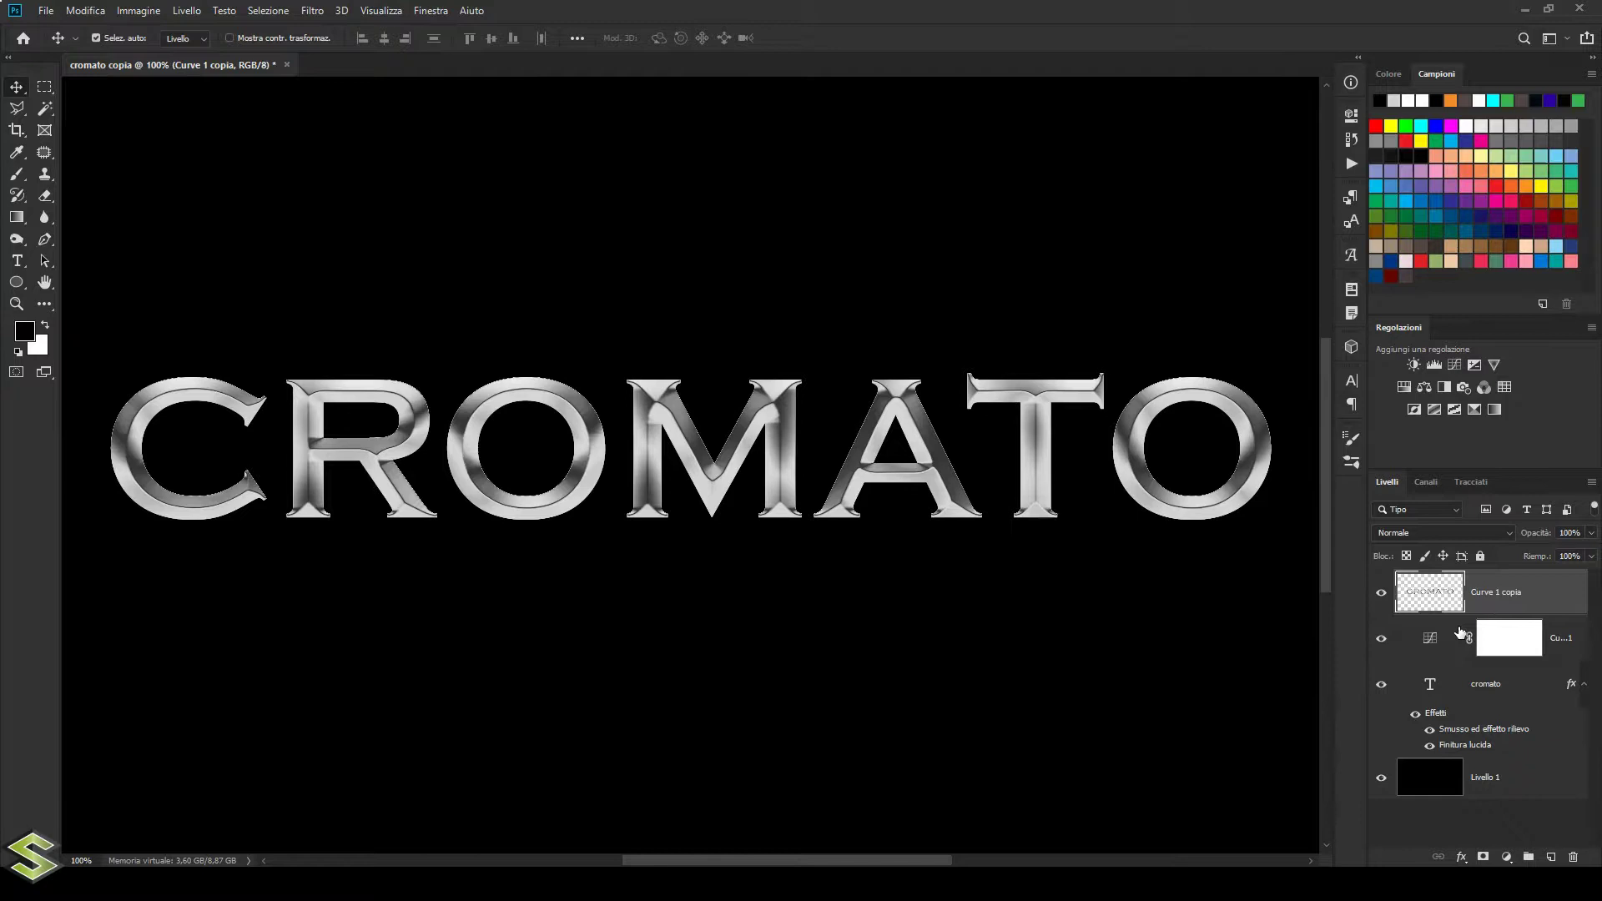
pyautogui.click(1381, 638)
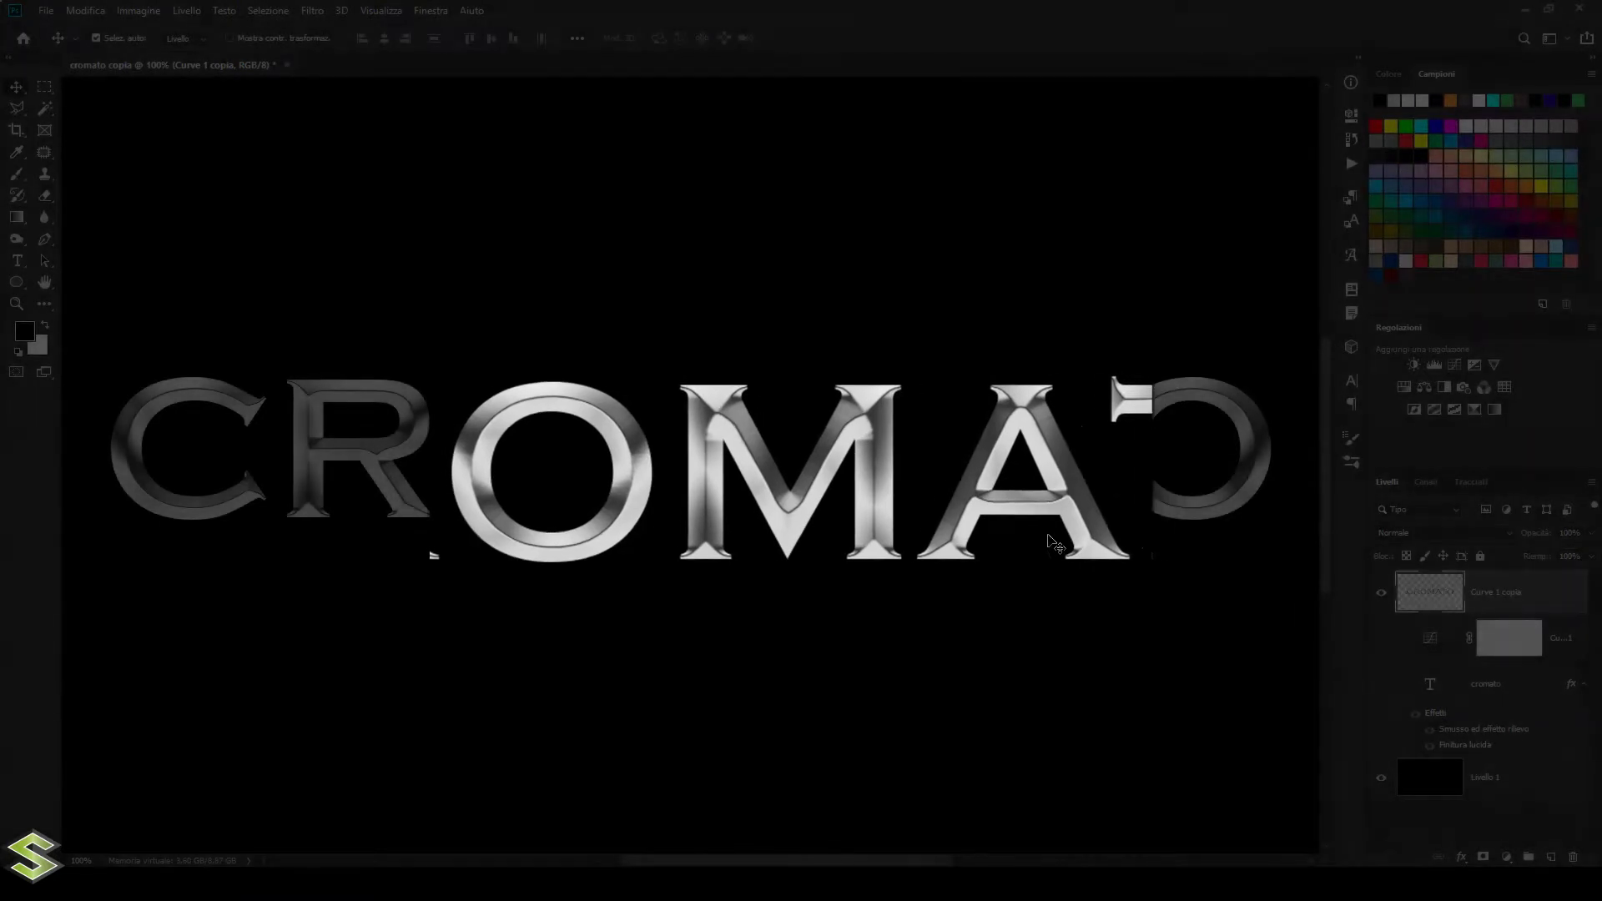
pyautogui.press('Tab')
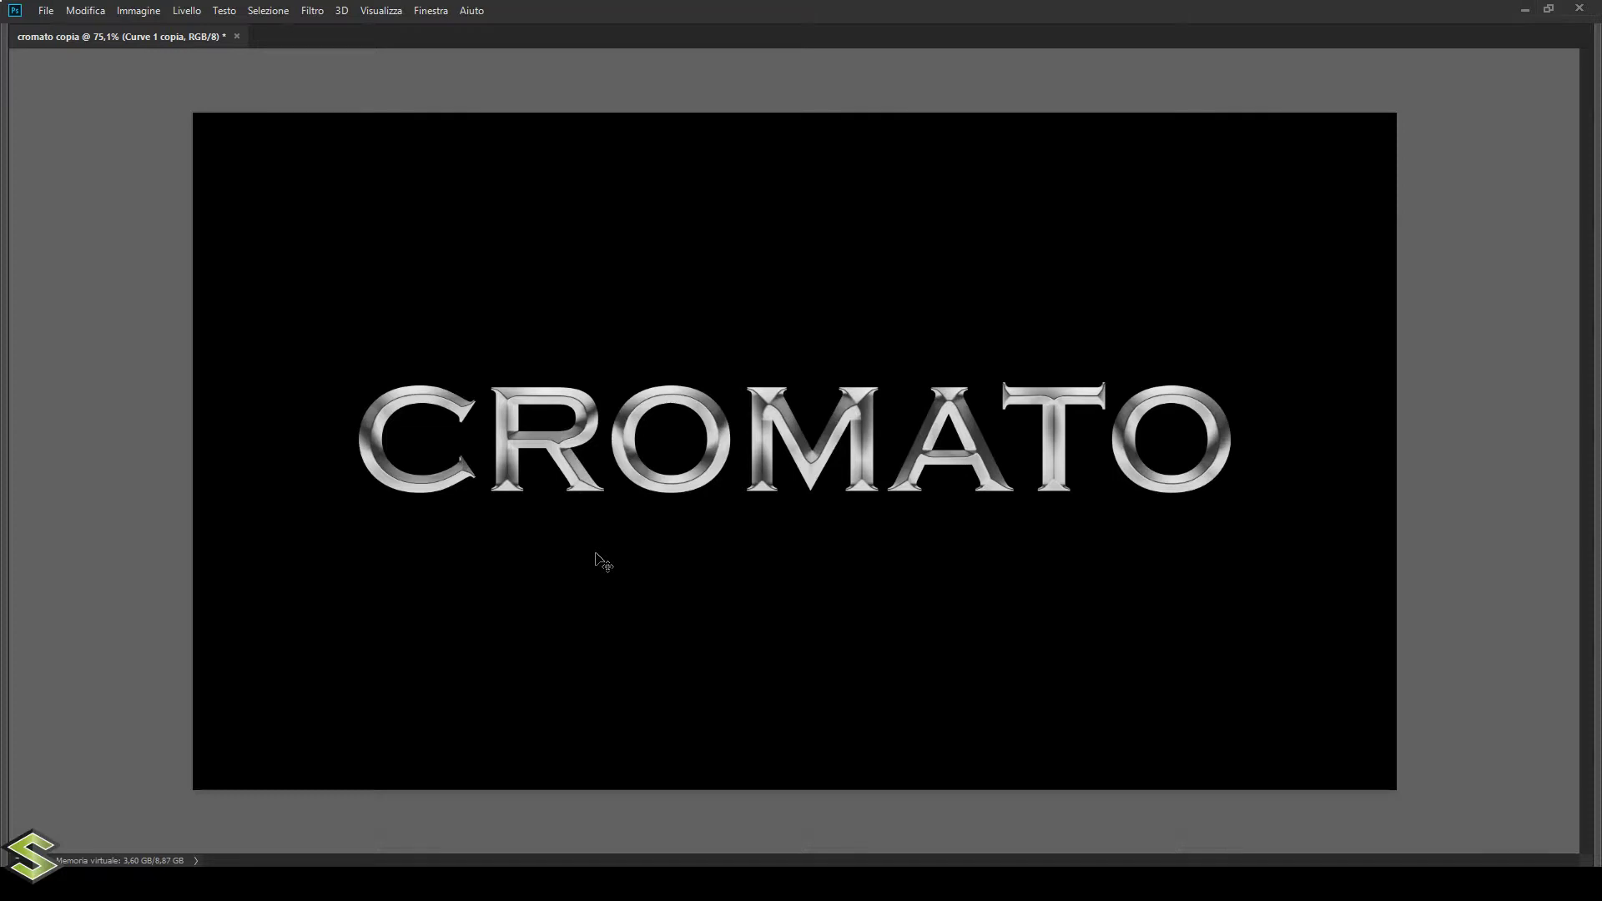
# Step: Bring back the toolbox, options bar and panels
pyautogui.press('Tab')
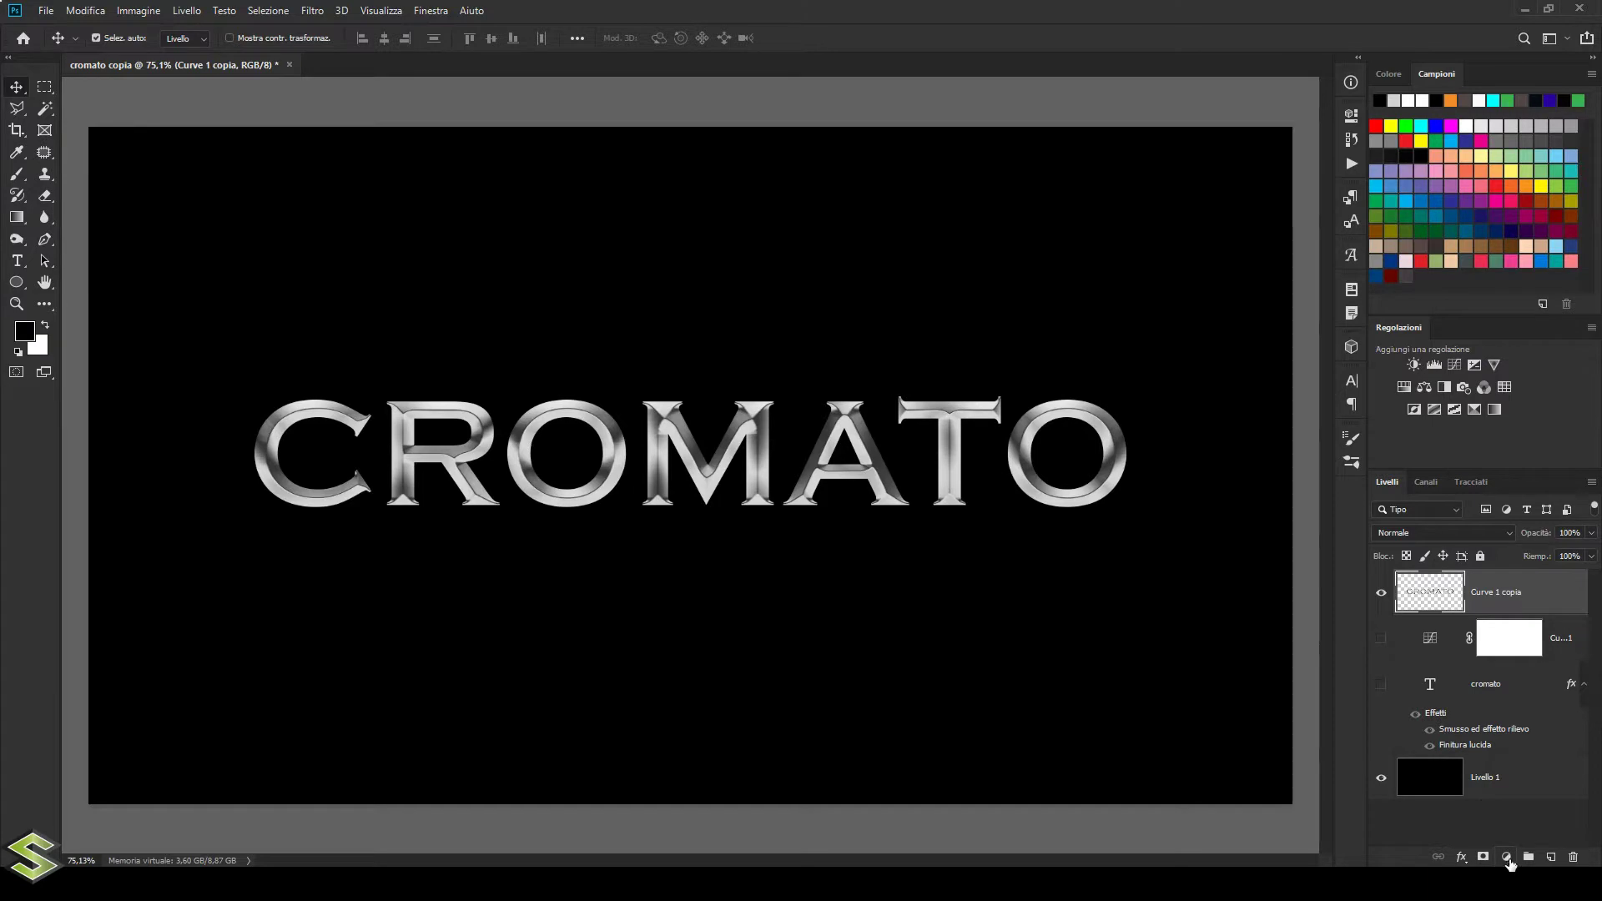
# Step: Add a Filtro fotografico adjustment in colour d58900 at 100% density
pyautogui.click(1506, 858)
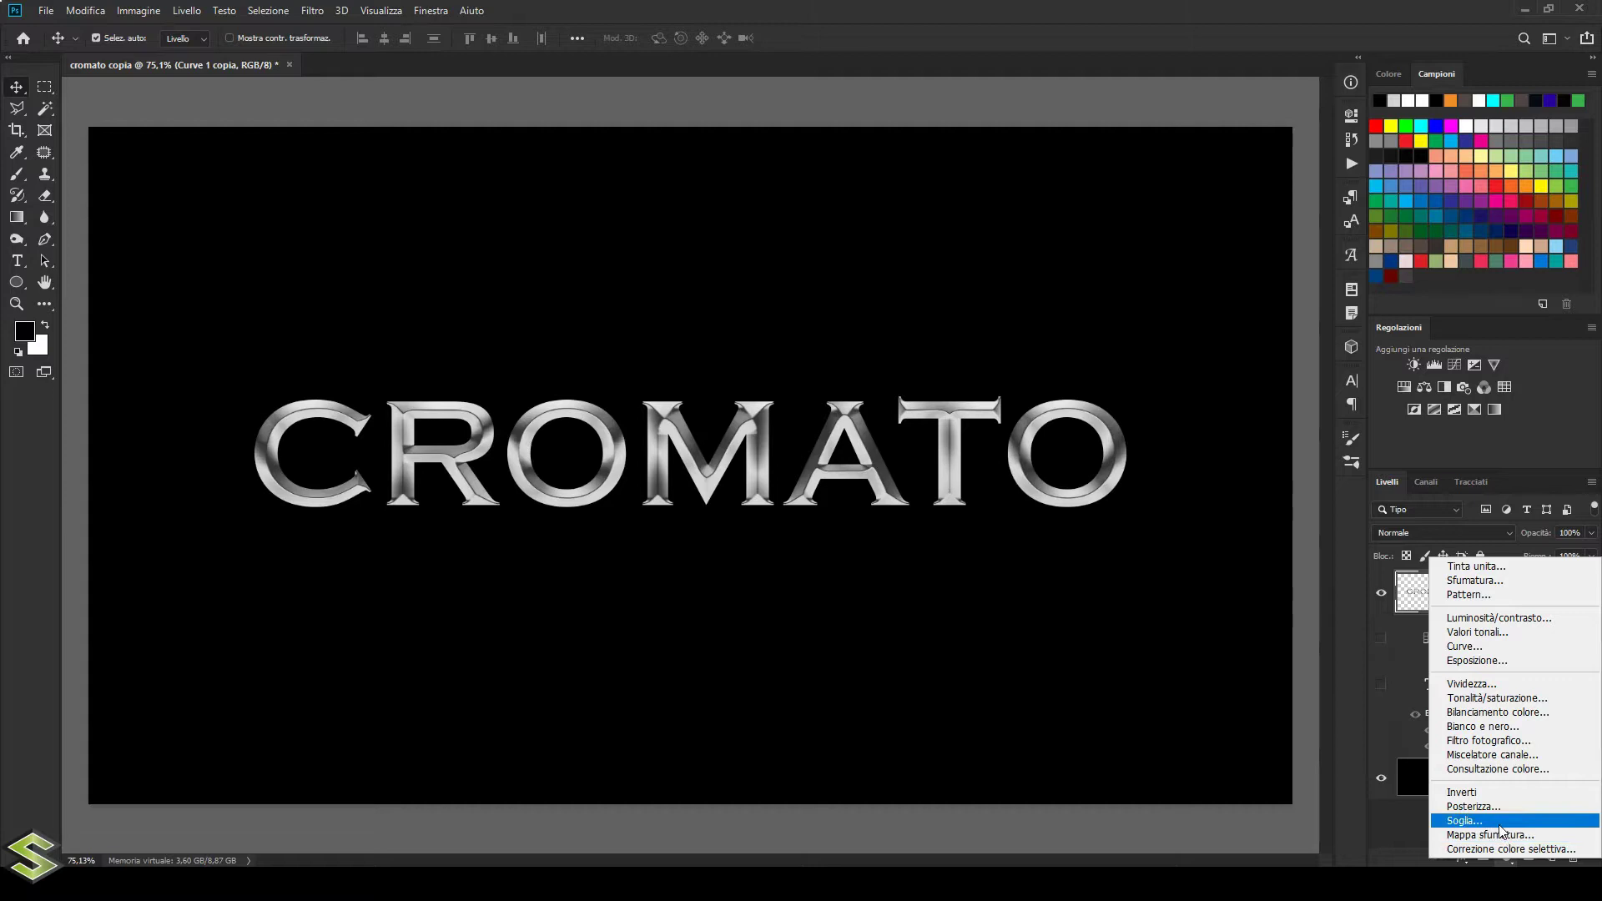
pyautogui.click(1489, 741)
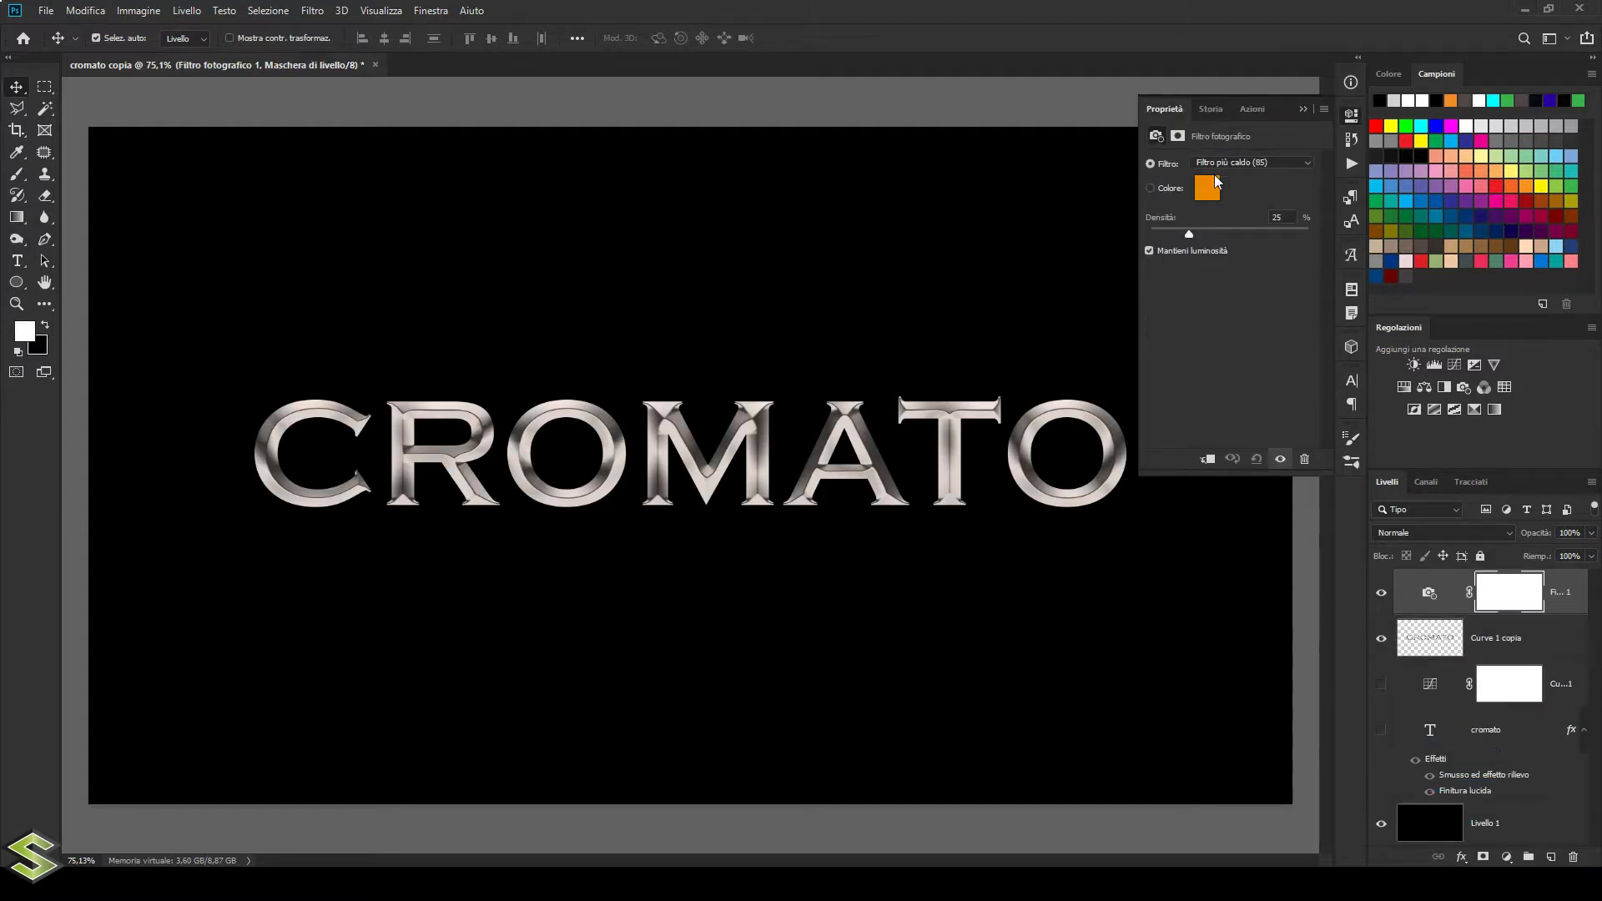
pyautogui.click(1179, 194)
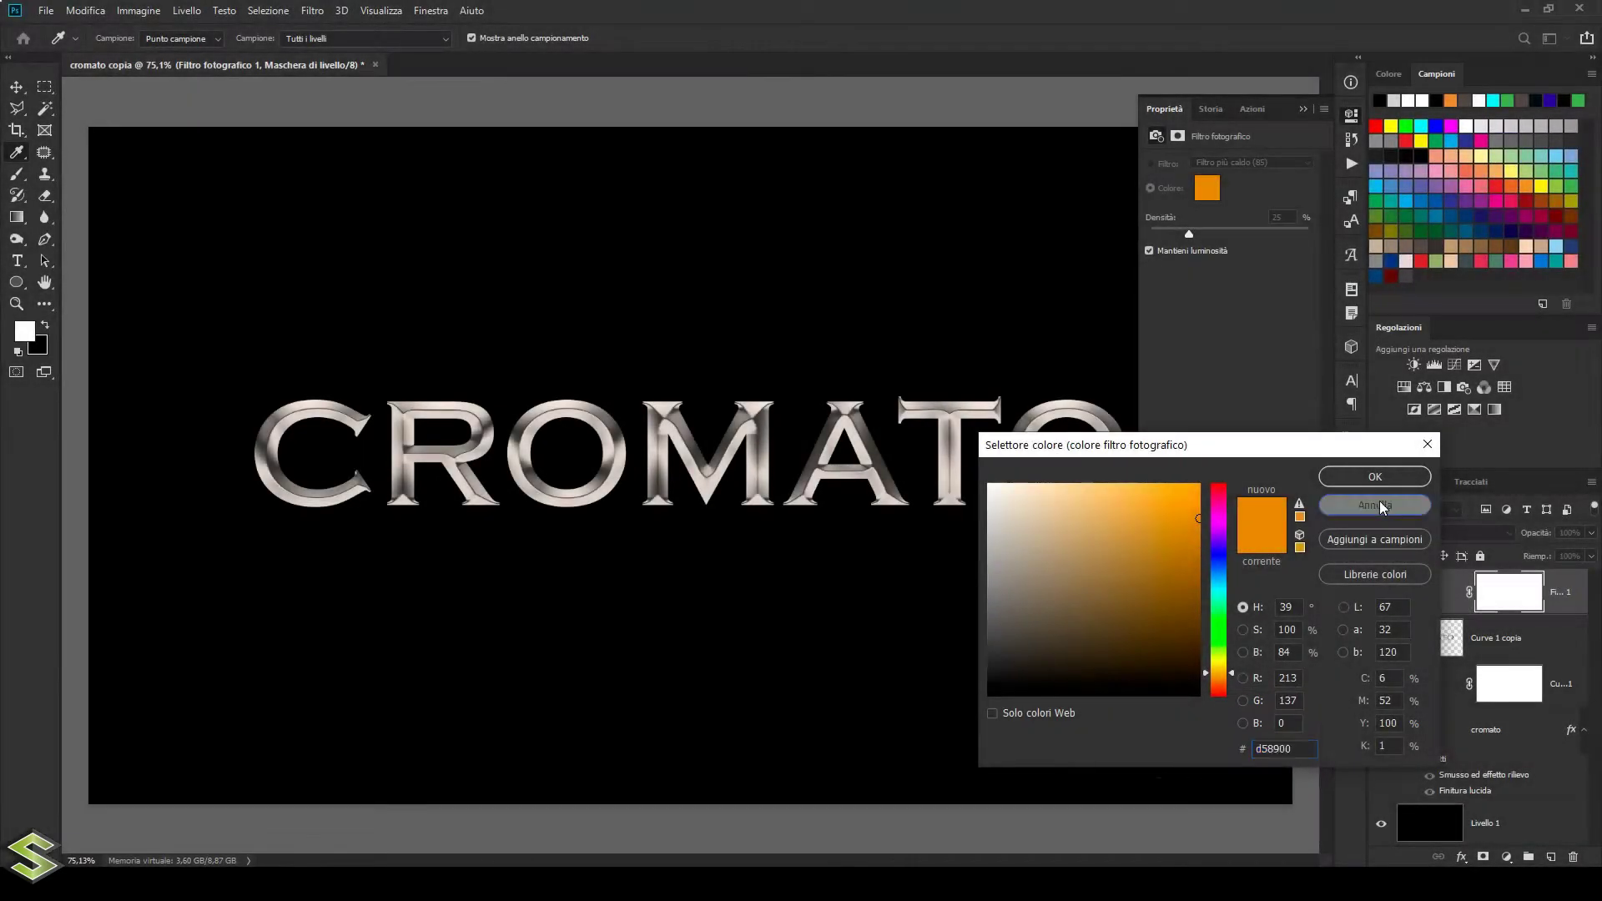
pyautogui.click(1380, 503)
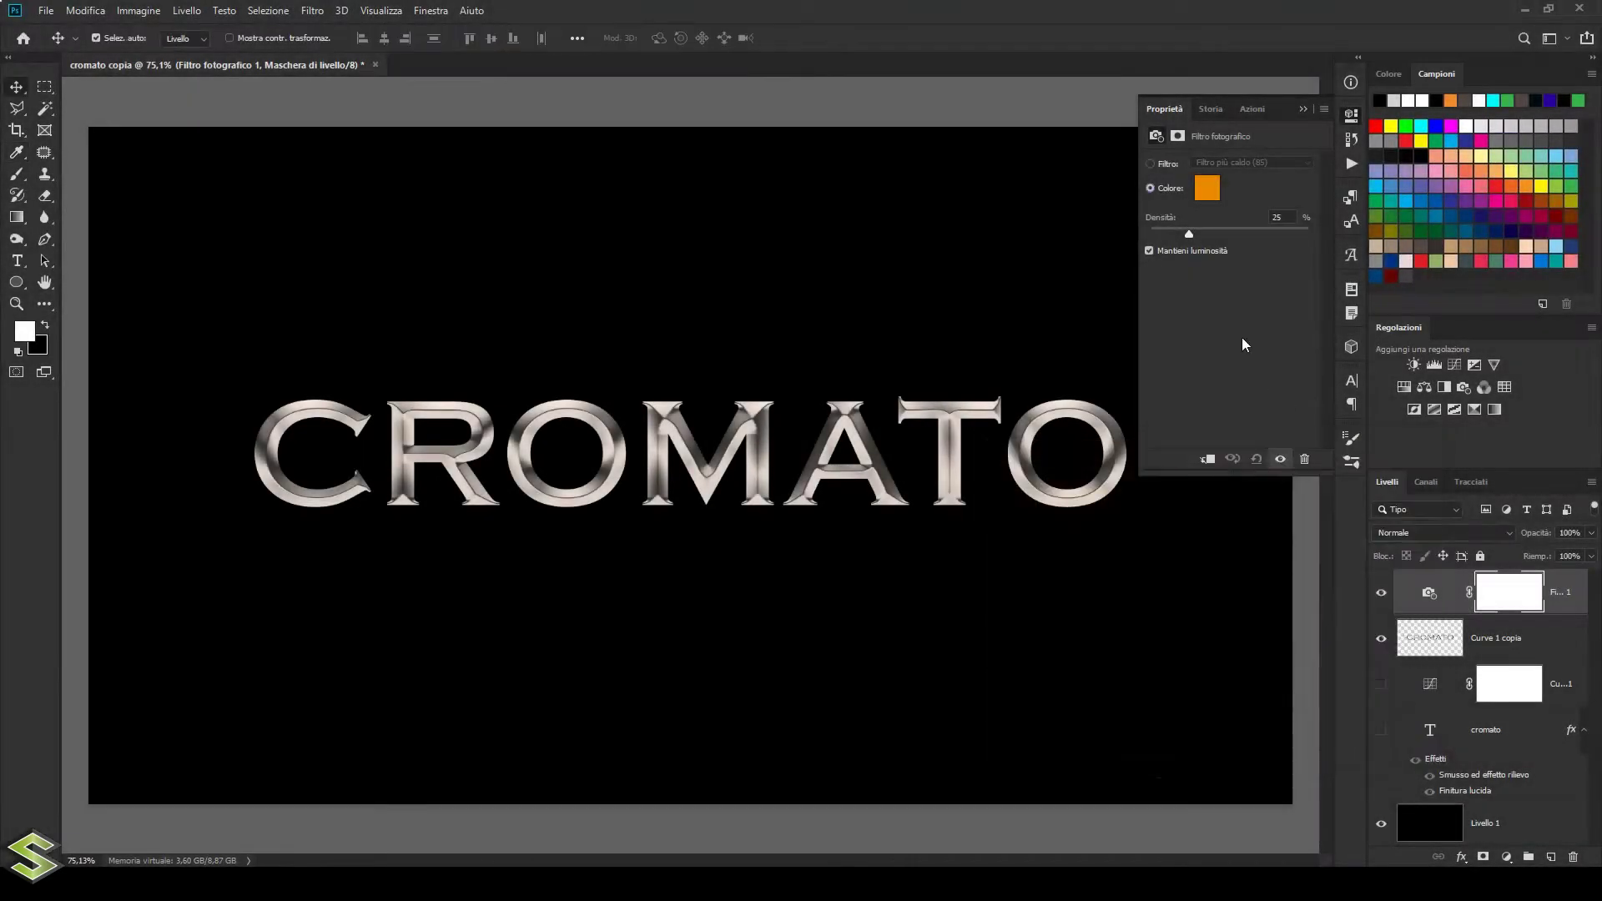
pyautogui.click(1281, 216)
pyautogui.write('100')
pyautogui.click(1304, 109)
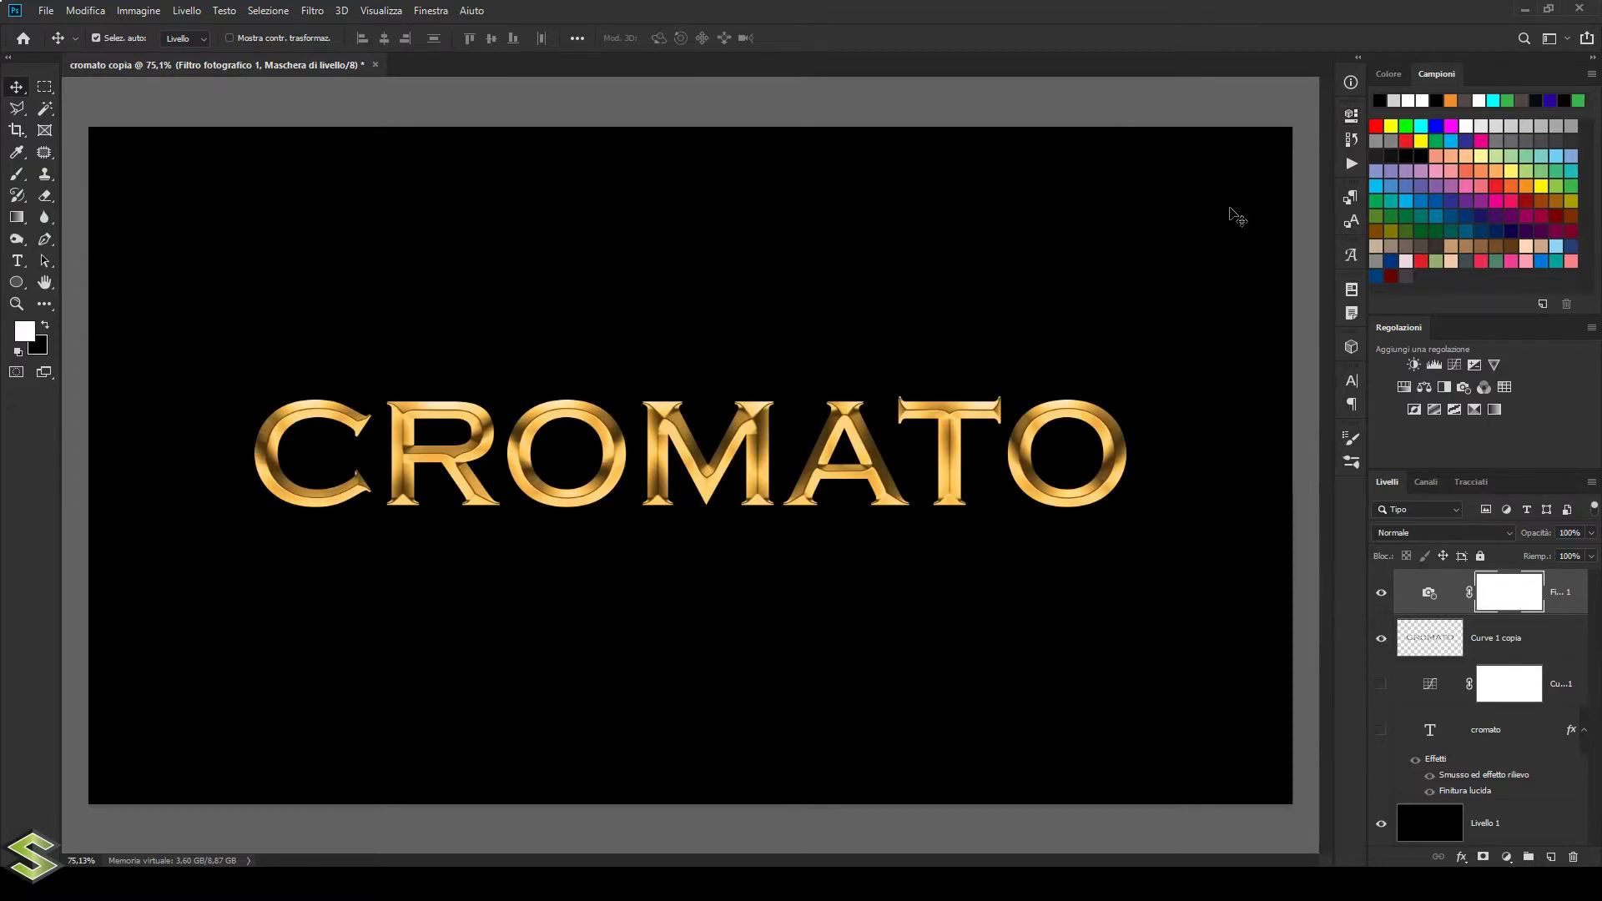